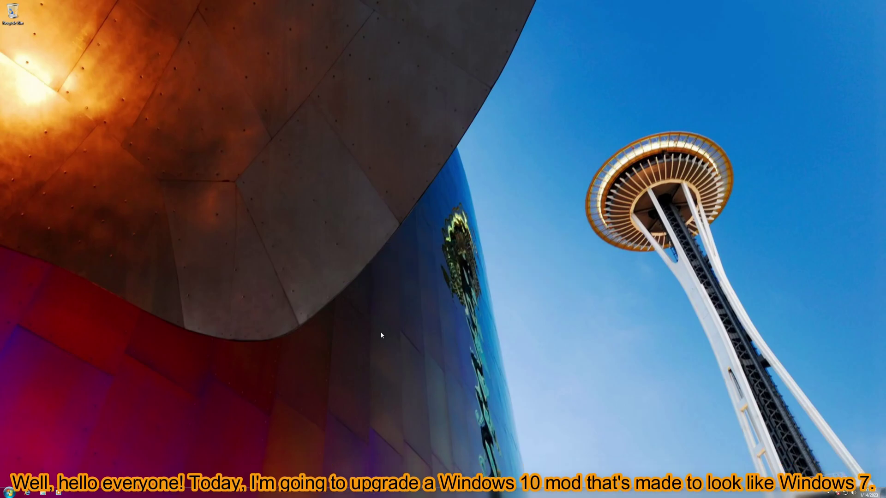
Run winver, move the About Windows dialog to the middle of the desktop to check the version, and close it
{"action": "key", "text": "super"}
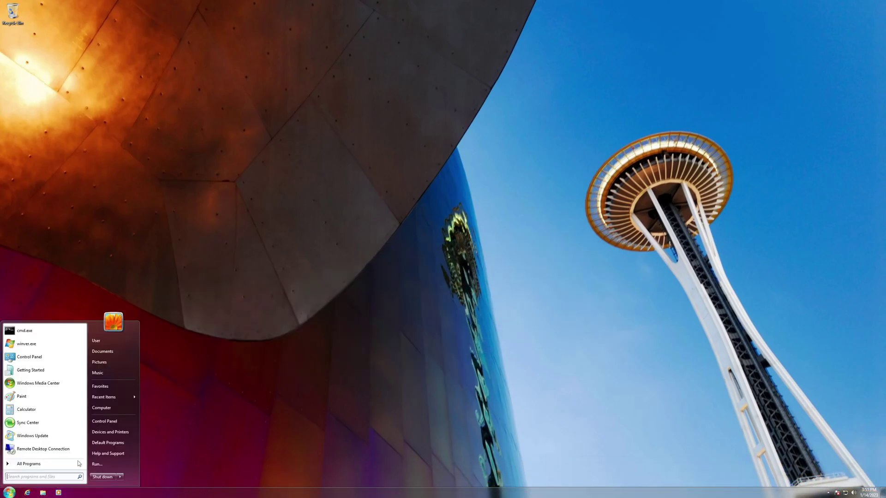
{"action": "type", "text": "winver"}
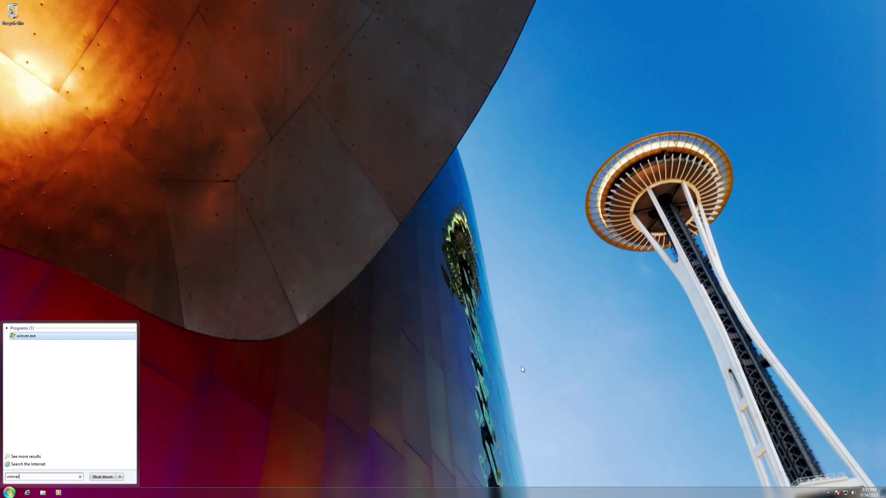
{"action": "key", "text": "Return"}
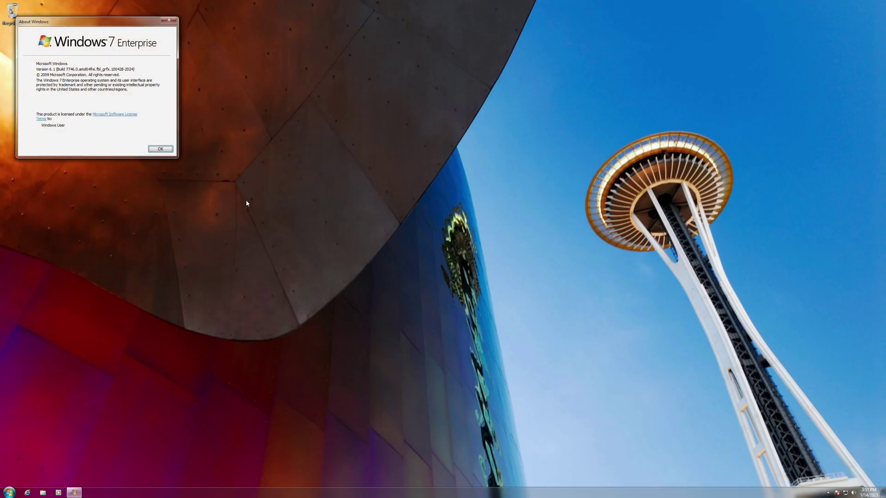
{"action": "left_click_drag", "start_coordinate": [71, 28], "coordinate": [481, 168]}
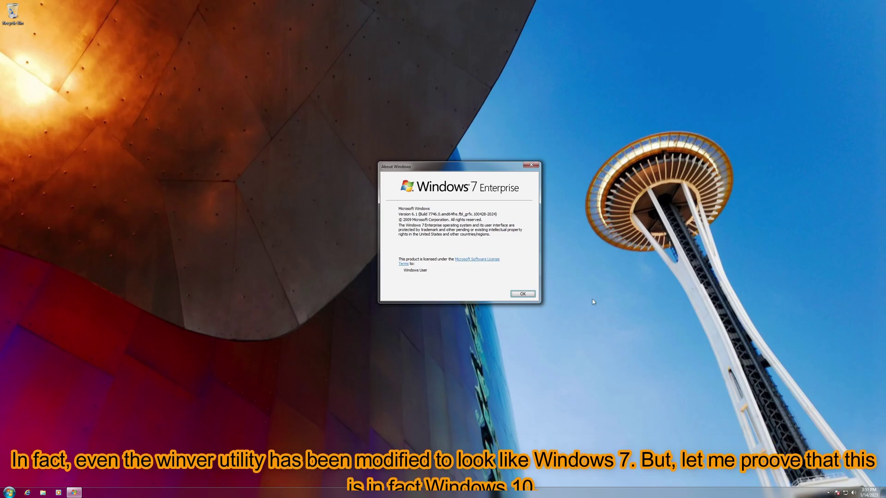
{"action": "left_click", "coordinate": [531, 297]}
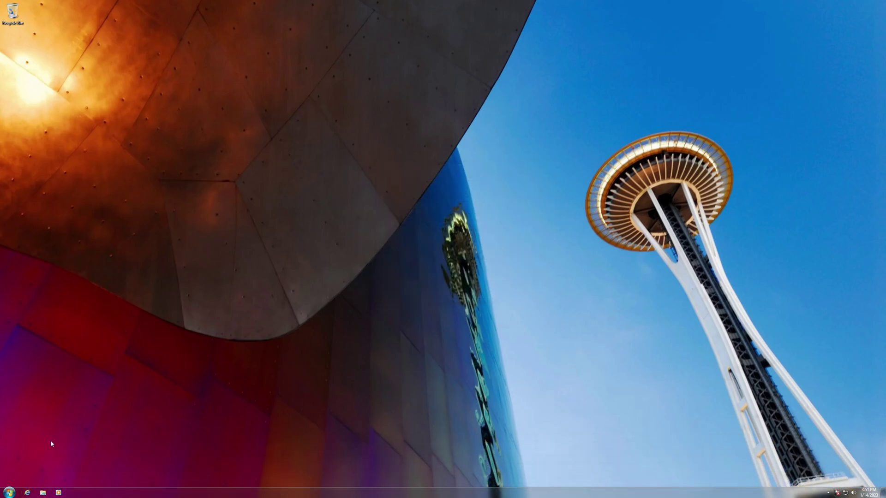
Search the web in Internet Explorer for "what is my os", check the detected system on whatsmyos.com, and close the browser
{"action": "left_click", "coordinate": [29, 492]}
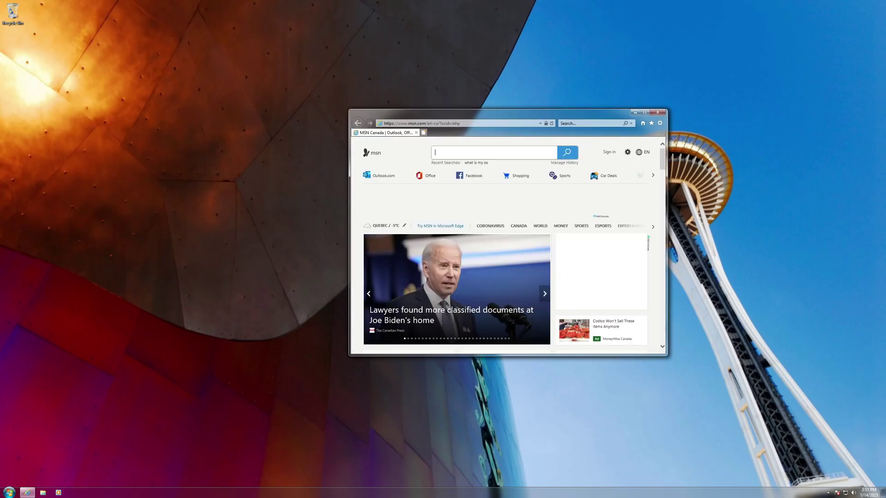
{"action": "left_click", "coordinate": [466, 163]}
{"action": "left_click", "coordinate": [470, 167]}
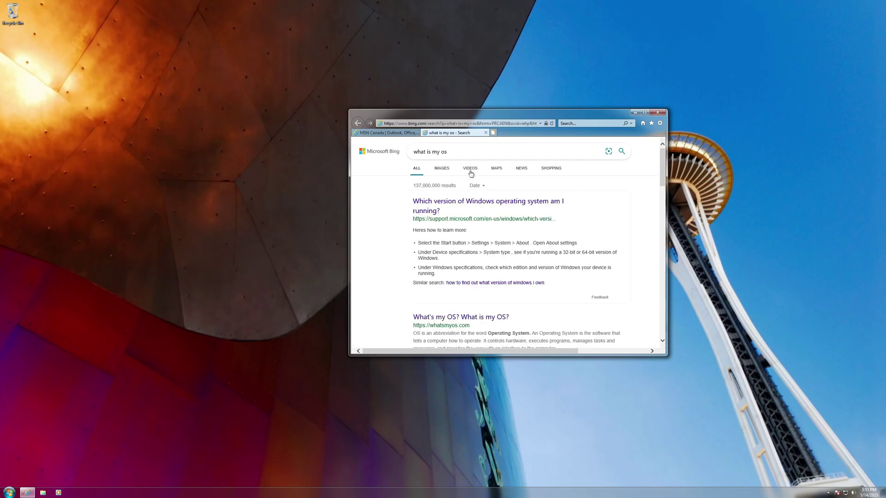
{"action": "scroll", "coordinate": [483, 256], "scroll_direction": "down", "scroll_amount": 2}
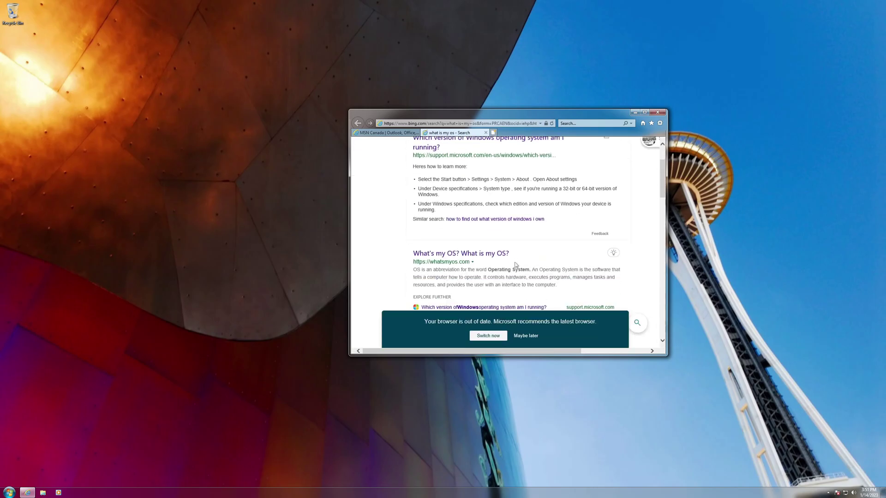
{"action": "left_click", "coordinate": [483, 255]}
{"action": "left_click_drag", "start_coordinate": [449, 172], "coordinate": [561, 172]}
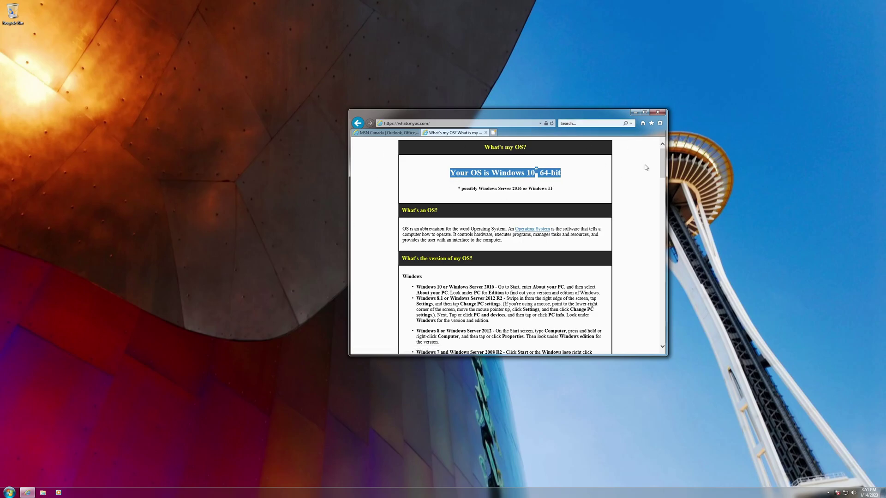
{"action": "left_click", "coordinate": [657, 113]}
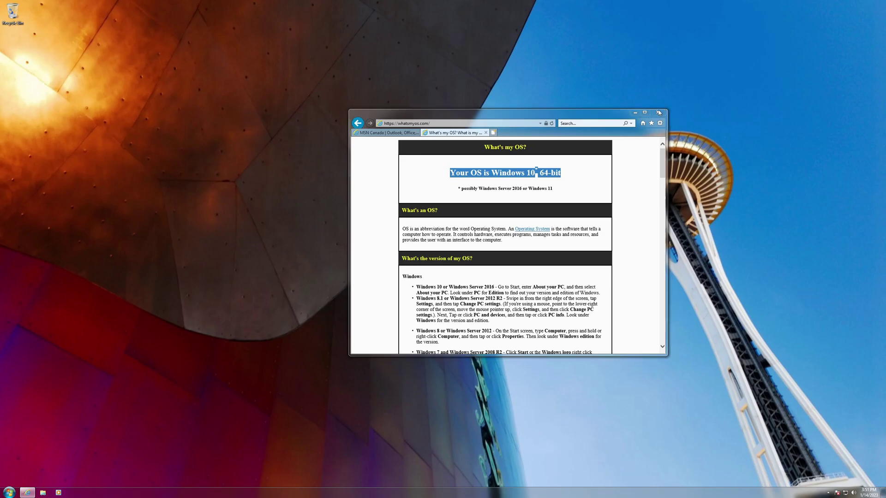
{"action": "left_click", "coordinate": [496, 238]}
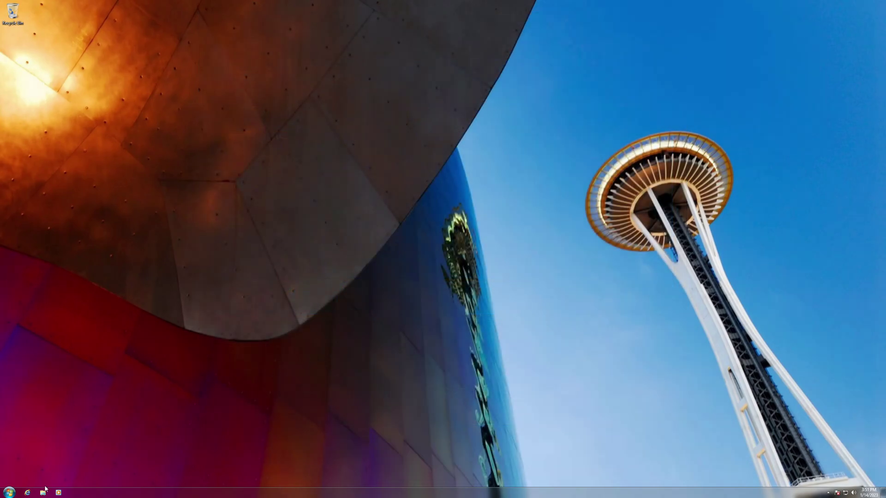
Launch Windows 10 Setup from DVD Drive (D:) and close the Computer window behind it
{"action": "left_click", "coordinate": [43, 492]}
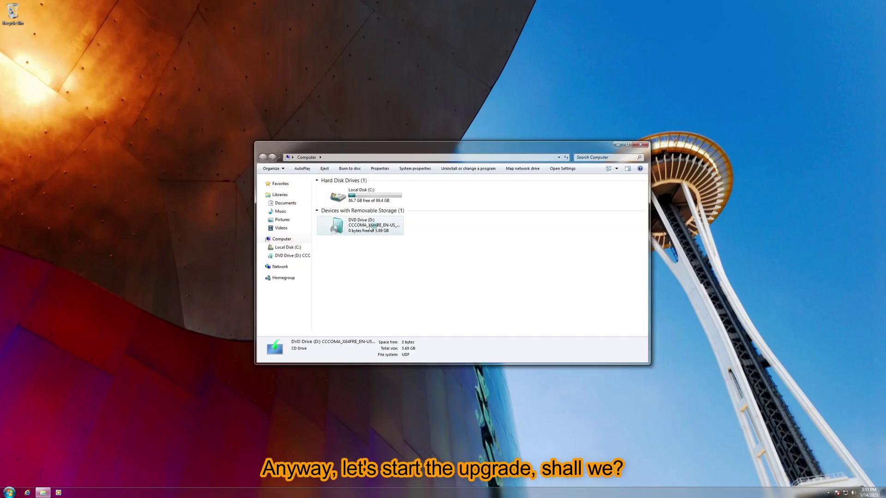
{"action": "double_click", "coordinate": [371, 226]}
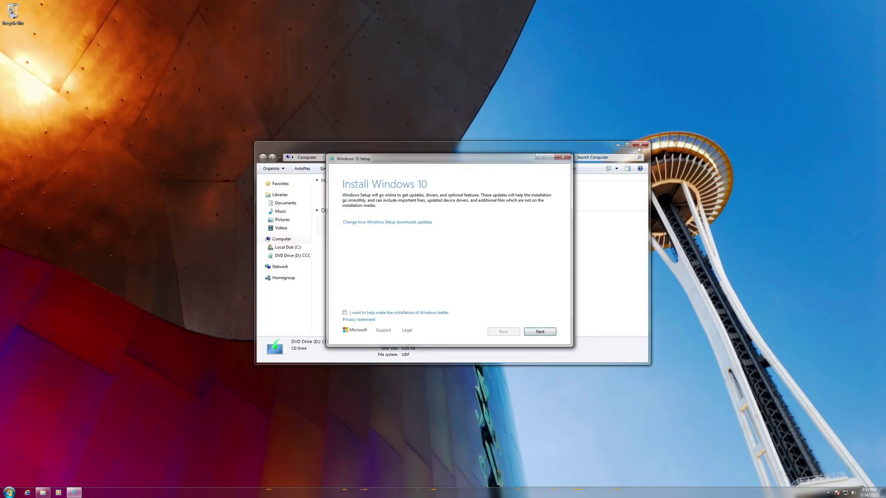
{"action": "left_click", "coordinate": [639, 145]}
Set the setup updates option to "Not right now" and start installing Windows 10 Pro, keeping personal files and apps
{"action": "left_click", "coordinate": [402, 222]}
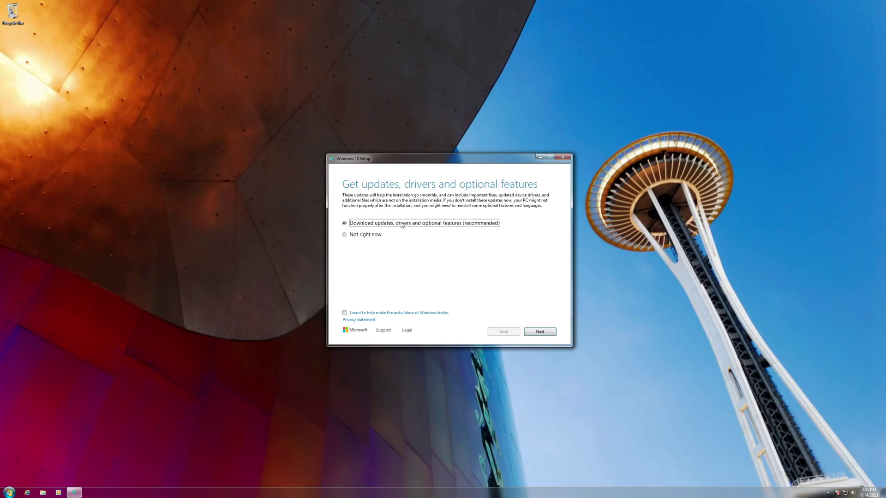
{"action": "left_click", "coordinate": [365, 235]}
{"action": "left_click", "coordinate": [540, 332]}
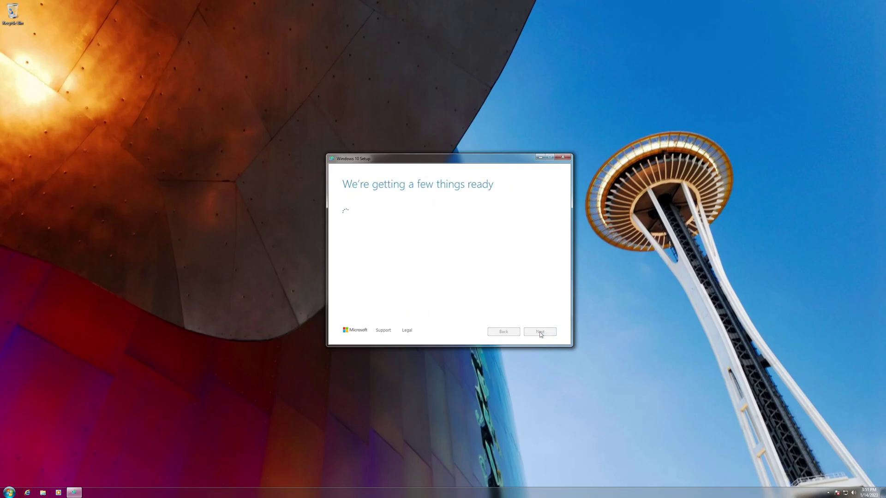
{"action": "left_click", "coordinate": [539, 332]}
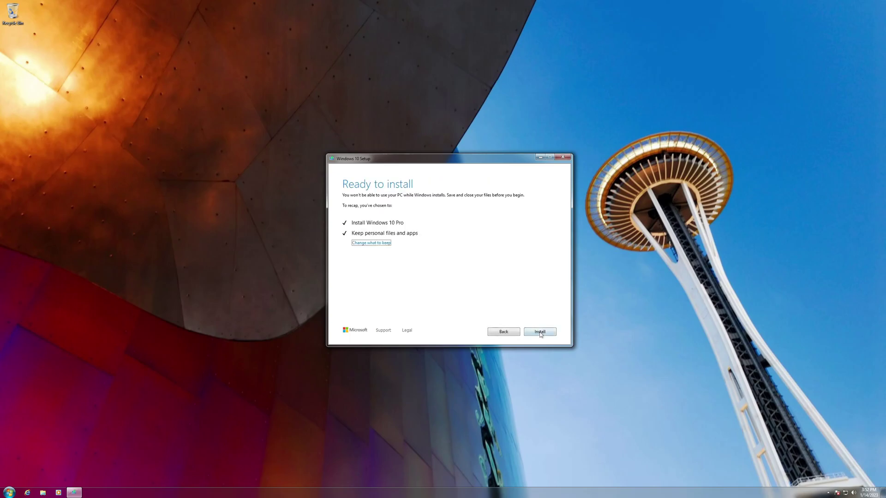
{"action": "left_click", "coordinate": [538, 331]}
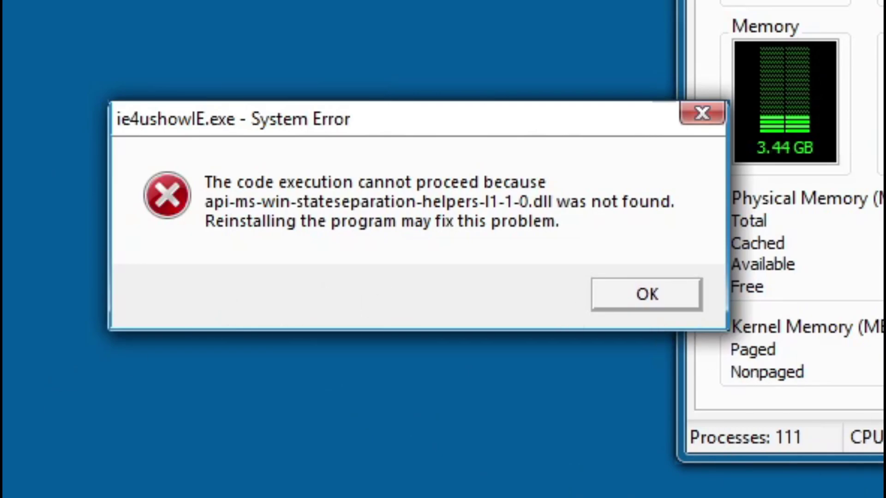
Clear the post-upgrade prompts, accepting the privacy settings with every option at No and postponing the Microsoft Edge offer
{"action": "left_click", "coordinate": [652, 300]}
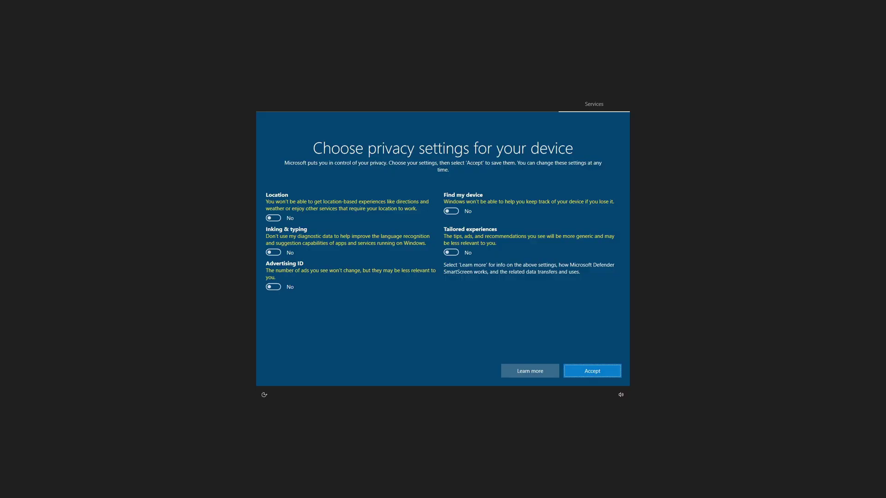
{"action": "left_click", "coordinate": [585, 371]}
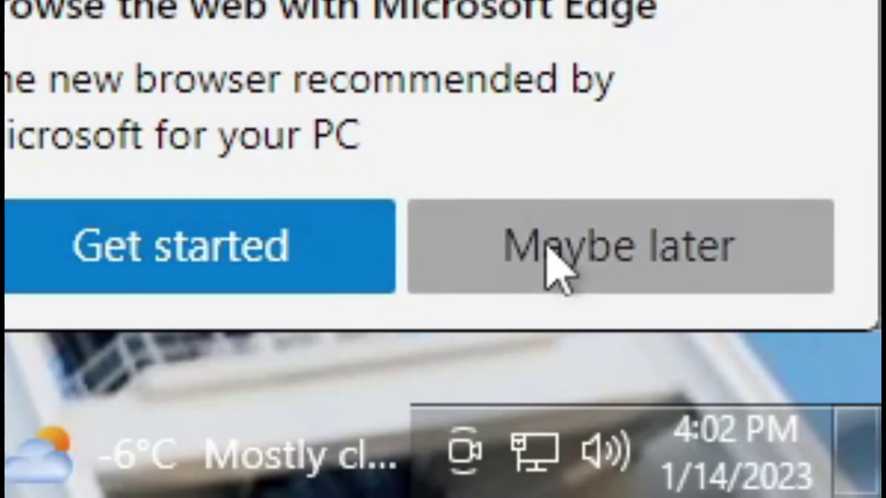
{"action": "left_click", "coordinate": [549, 252]}
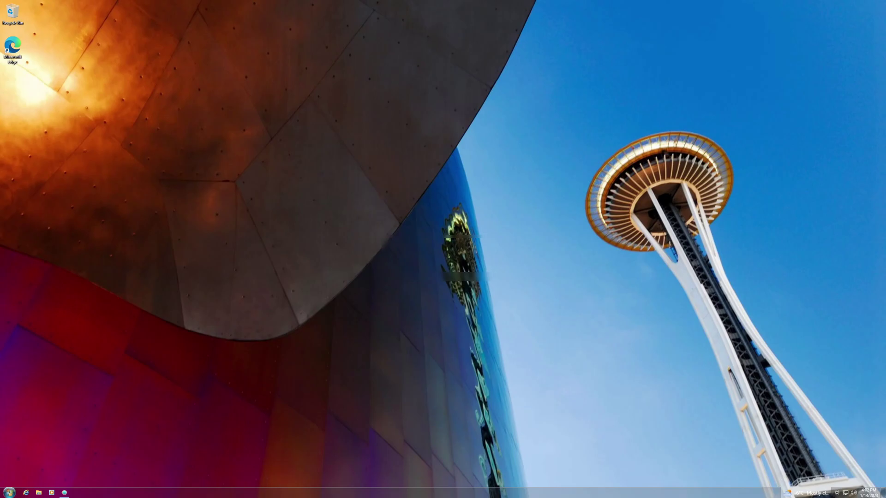
Check the weather and news flyout and the clock area of the upgraded taskbar, leaving them closed
{"action": "left_click", "coordinate": [817, 491]}
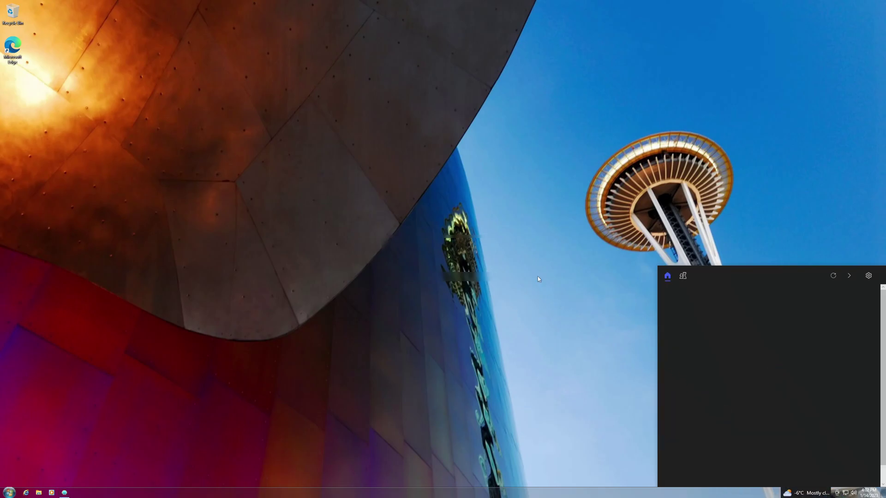
{"action": "left_click", "coordinate": [555, 283]}
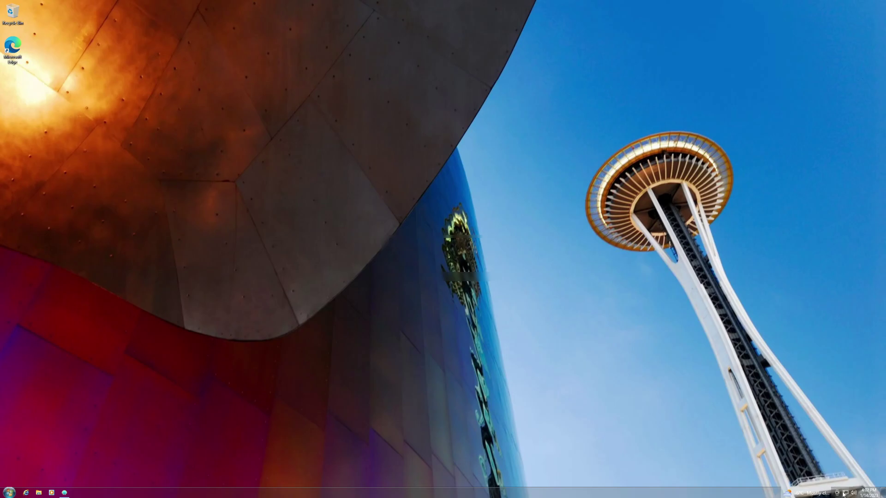
{"action": "left_click", "coordinate": [834, 450]}
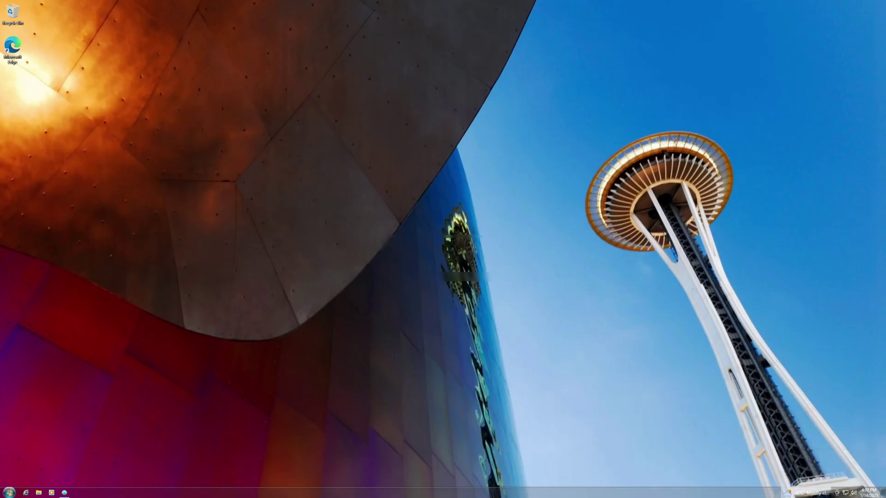
{"action": "left_click", "coordinate": [869, 493]}
{"action": "left_click", "coordinate": [523, 201]}
Look through the upgraded Start menu's app list, try to launch Windows Media Center, and close the program
{"action": "left_click", "coordinate": [7, 491]}
{"action": "scroll", "coordinate": [89, 350], "scroll_direction": "down", "scroll_amount": 10}
{"action": "scroll", "coordinate": [88, 364], "scroll_direction": "down", "scroll_amount": 3}
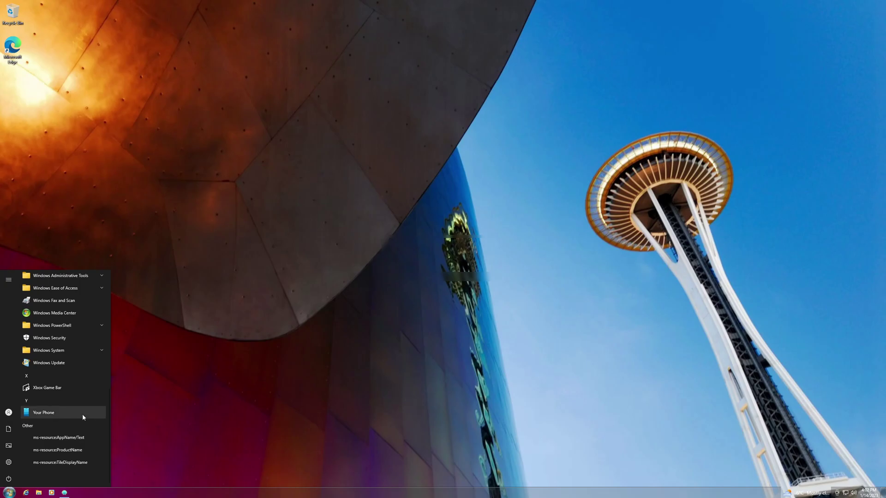
{"action": "scroll", "coordinate": [85, 415], "scroll_direction": "up", "scroll_amount": 3}
{"action": "left_click", "coordinate": [75, 378]}
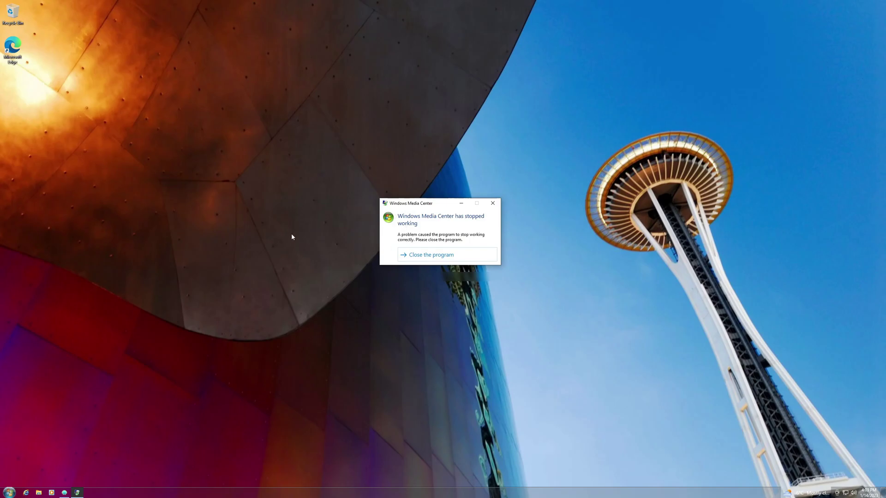
{"action": "left_click", "coordinate": [431, 254]}
Open the Settings app from the Start menu and try to move its window
{"action": "left_click", "coordinate": [9, 492]}
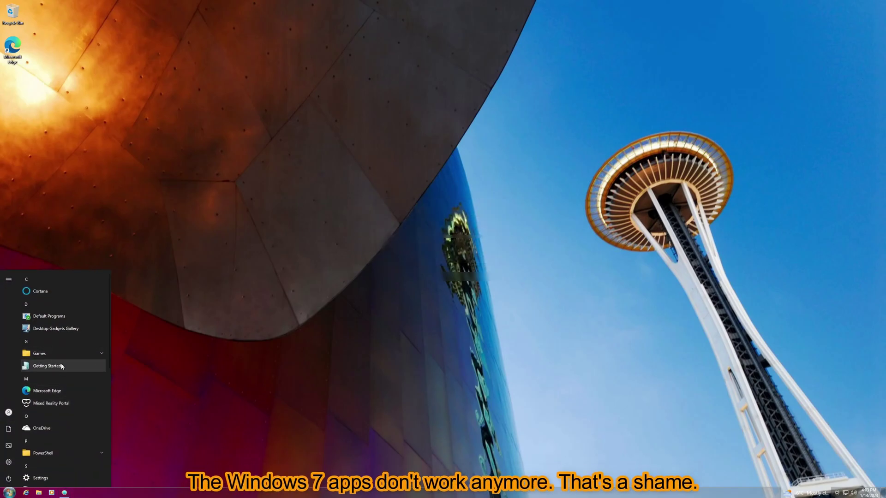
{"action": "scroll", "coordinate": [61, 365], "scroll_direction": "down", "scroll_amount": 1}
{"action": "left_click", "coordinate": [43, 442]}
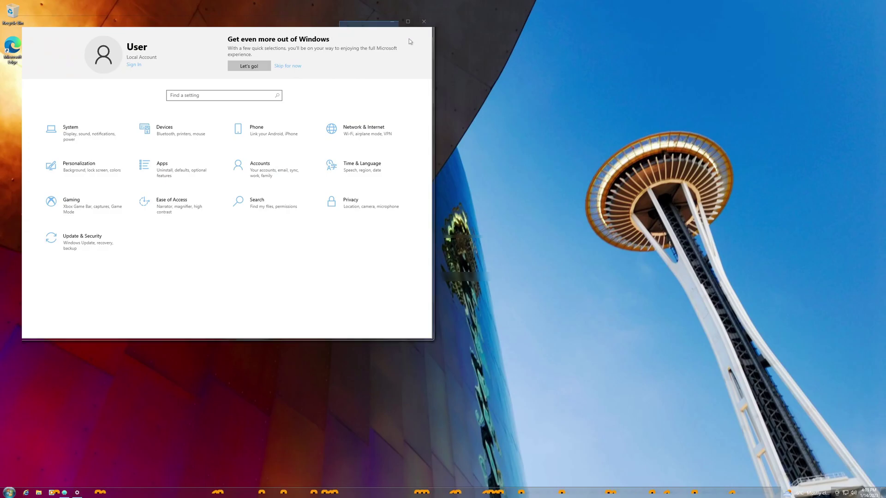
{"action": "left_click_drag", "start_coordinate": [347, 25], "coordinate": [419, 46]}
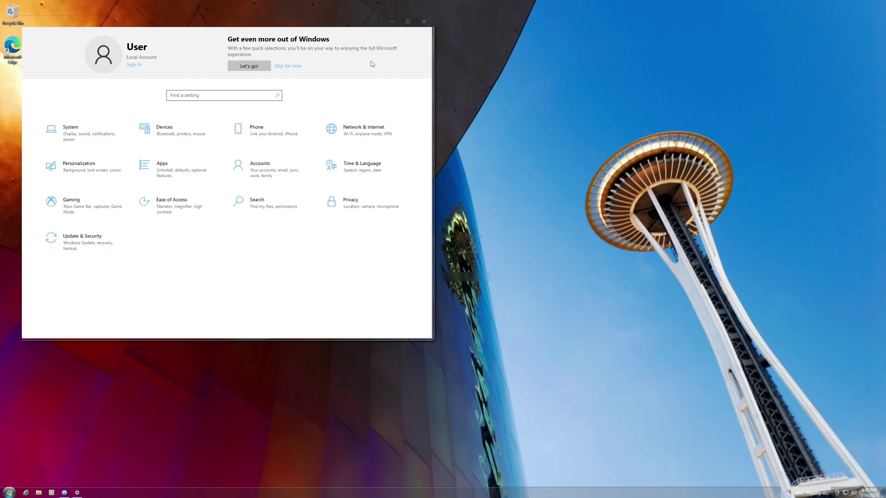
View the Update & Security page in Settings twice, returning to the Settings home page each time
{"action": "left_click", "coordinate": [82, 238]}
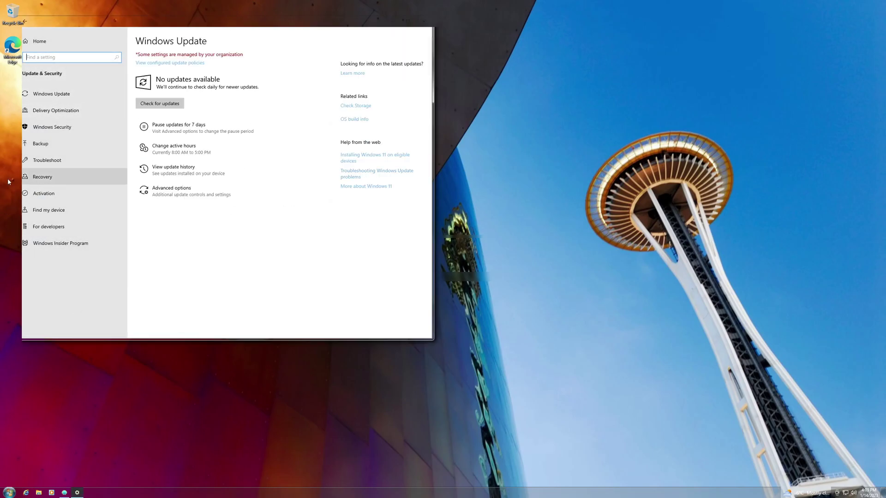
{"action": "left_click", "coordinate": [39, 41]}
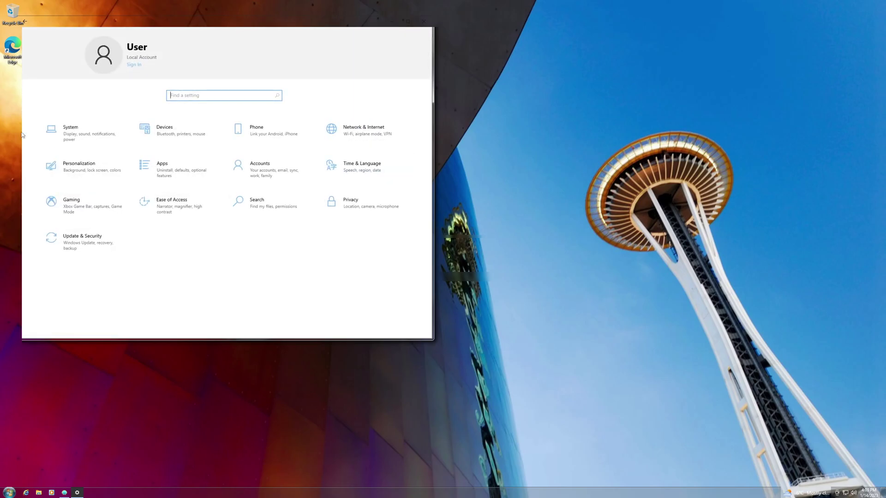
{"action": "left_click", "coordinate": [115, 243]}
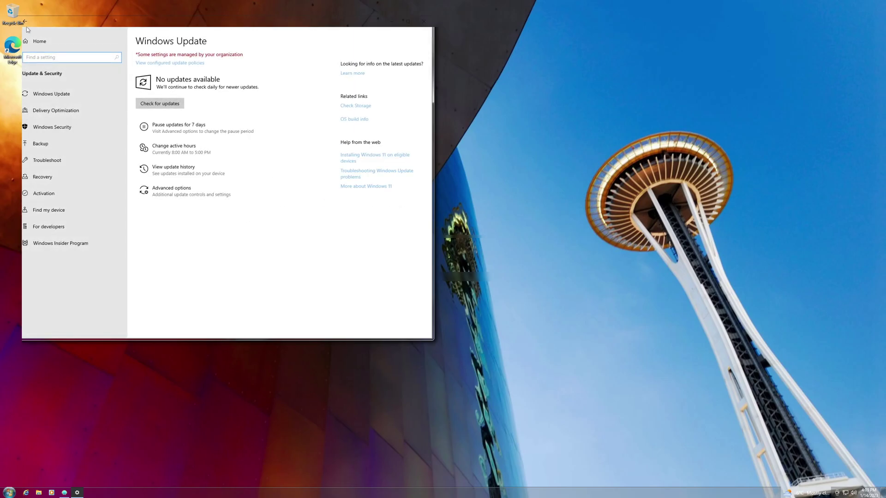
{"action": "left_click", "coordinate": [39, 41]}
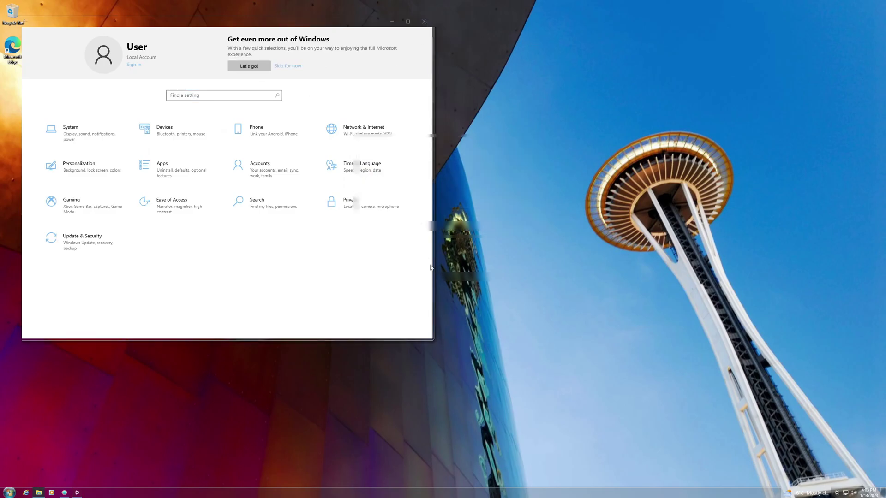
Bring up the taskbar's context menu, dismiss it, and close the Settings window
{"action": "left_click_drag", "start_coordinate": [533, 395], "coordinate": [540, 384]}
{"action": "right_click", "coordinate": [466, 477]}
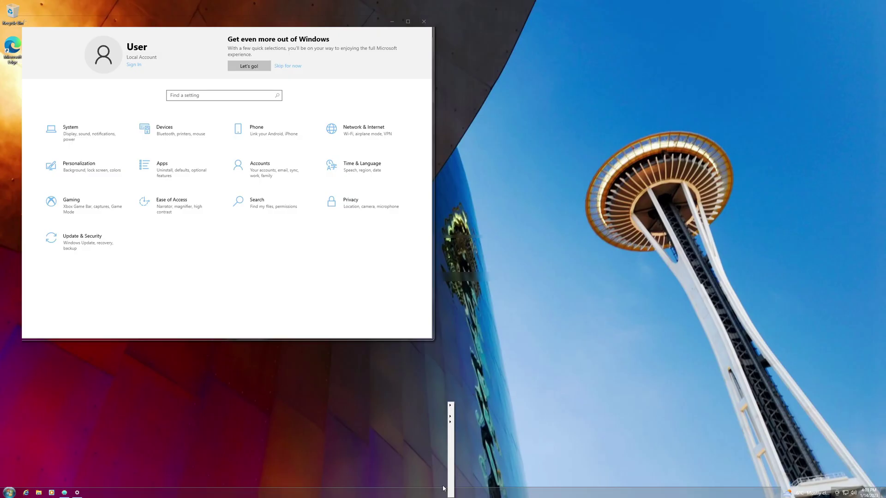
{"action": "left_click", "coordinate": [598, 149]}
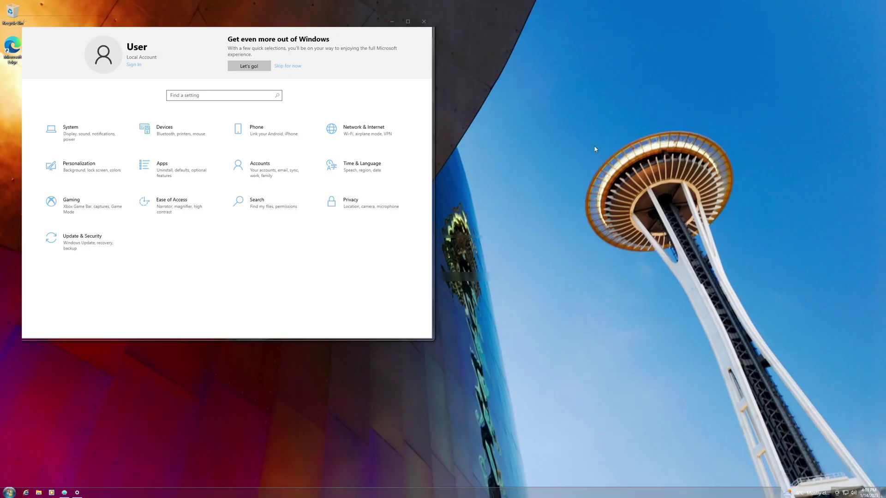
{"action": "key", "text": "alt+F4"}
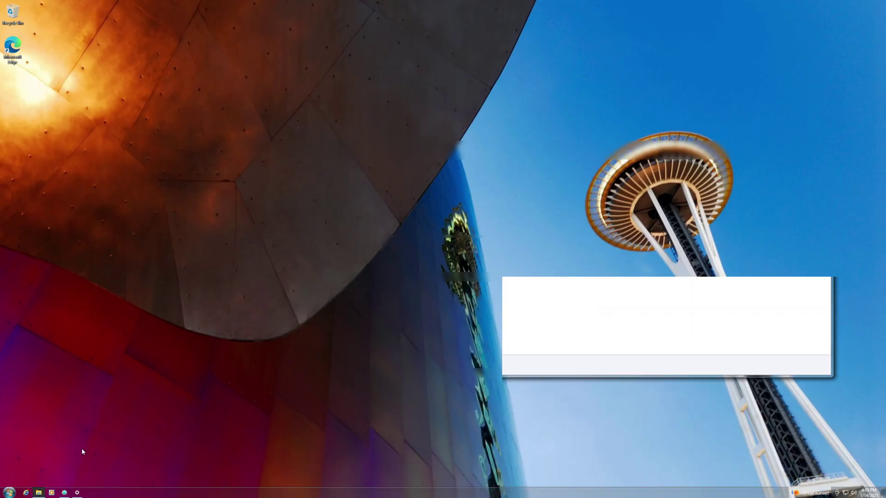
Open Microsoft Edge from the desktop, complete its welcome setup, and restore the maximized browser window to a smaller size
{"action": "left_click", "coordinate": [13, 50]}
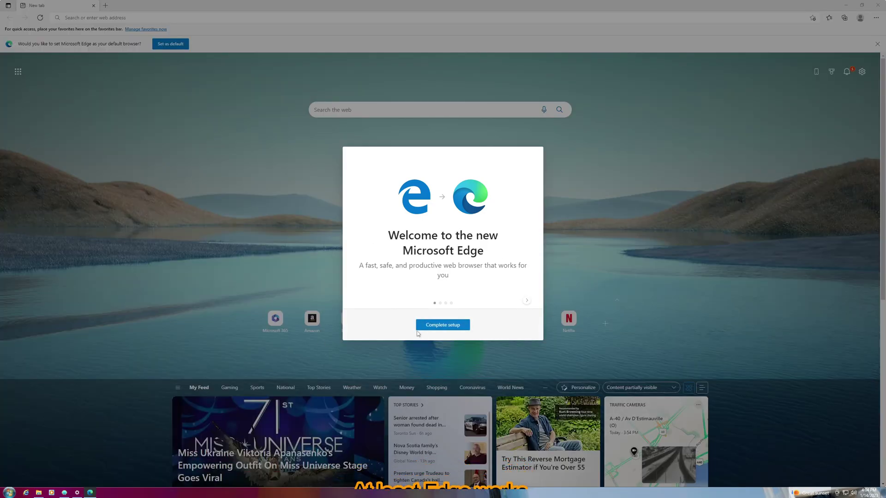
{"action": "left_click", "coordinate": [440, 325]}
{"action": "left_click", "coordinate": [444, 300]}
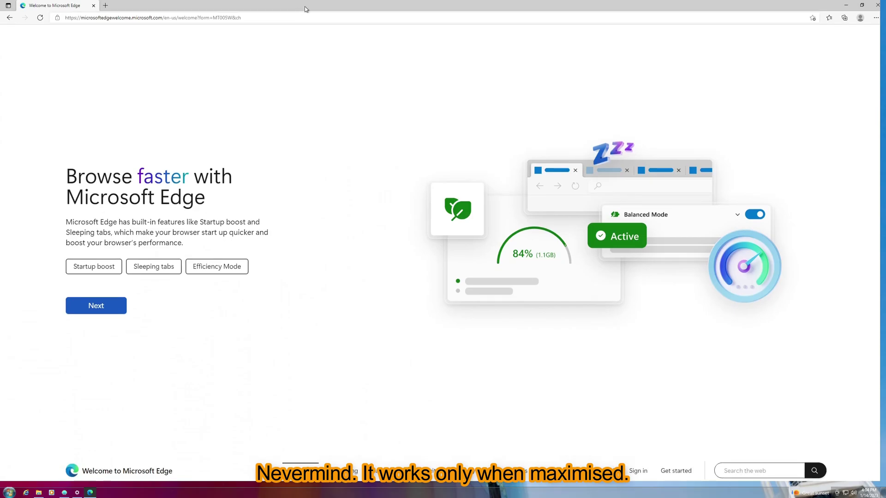
{"action": "double_click", "coordinate": [304, 6]}
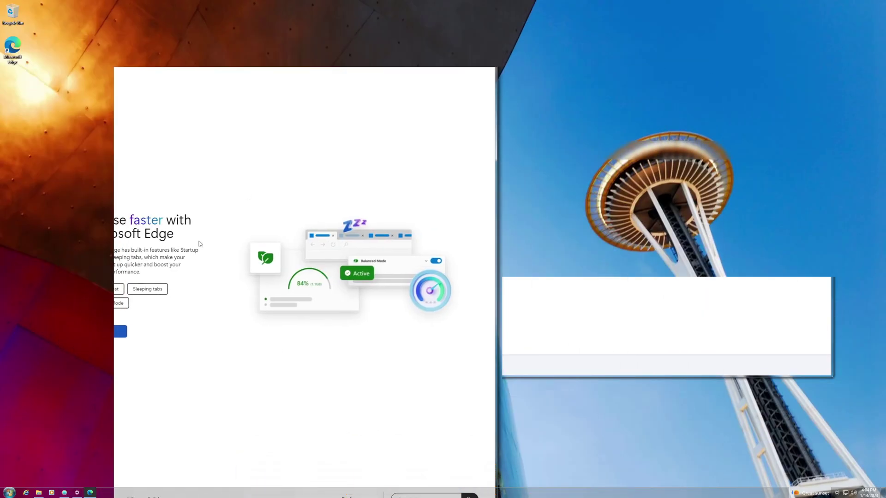
Try to open the Run box, launch winver through Start search instead, and try to move the version dialog
{"action": "key", "text": "super+r"}
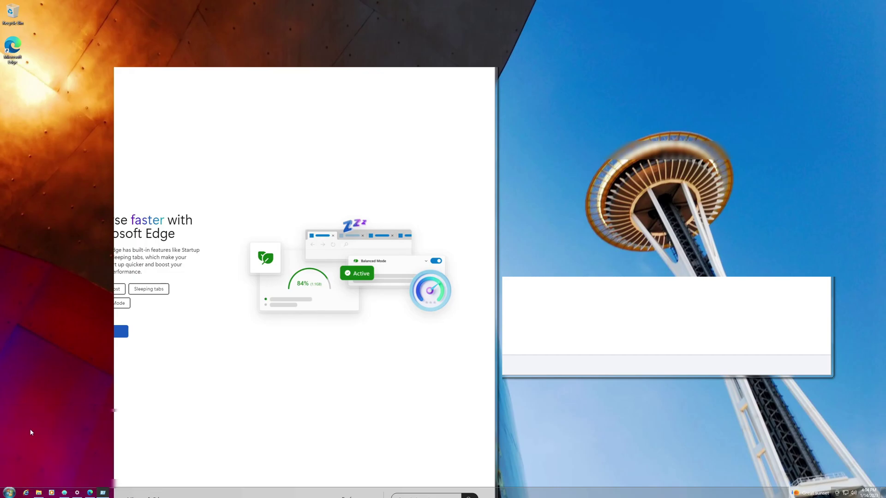
{"action": "key", "text": "super"}
{"action": "type", "text": "windo"}
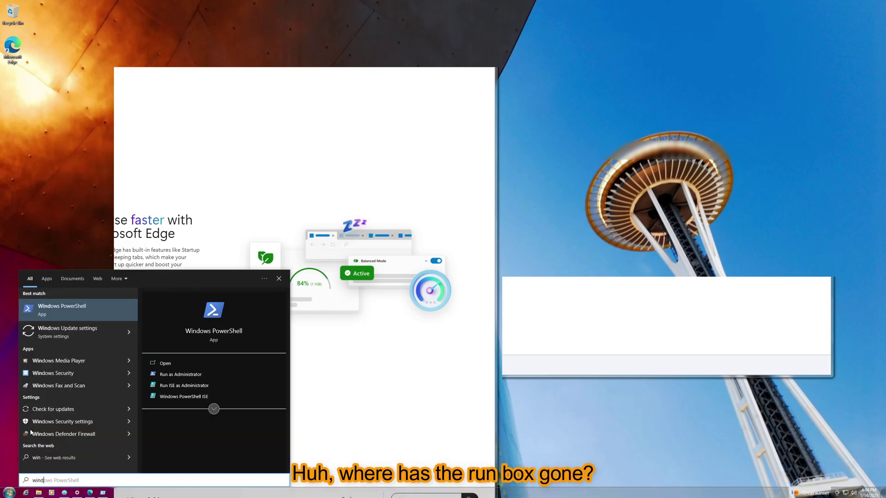
{"action": "key", "text": "BackSpace"}
{"action": "key", "text": "BackSpace"}
{"action": "key", "text": "BackSpace"}
{"action": "key", "text": "BackSpace"}
{"action": "type", "text": "win"}
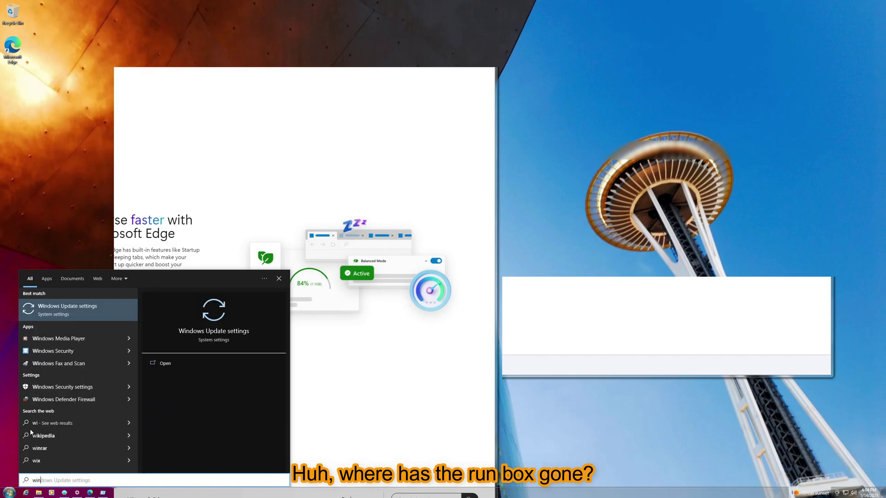
{"action": "type", "text": "ver"}
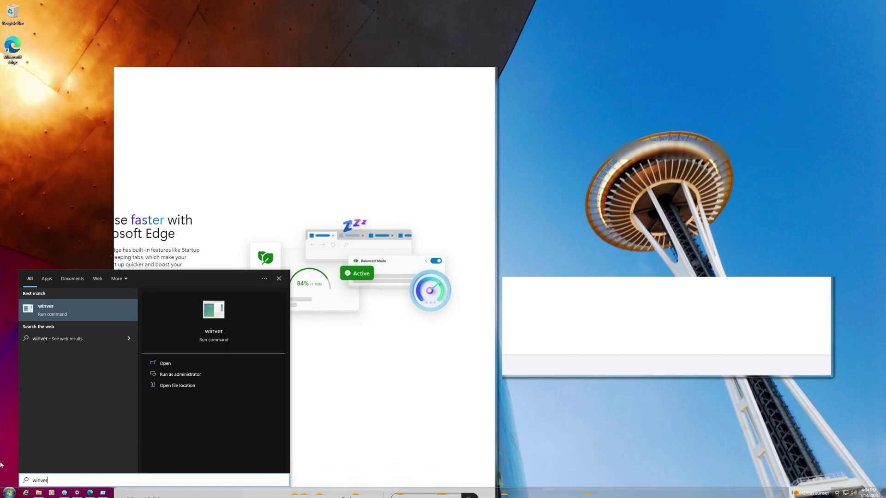
{"action": "left_click", "coordinate": [175, 361]}
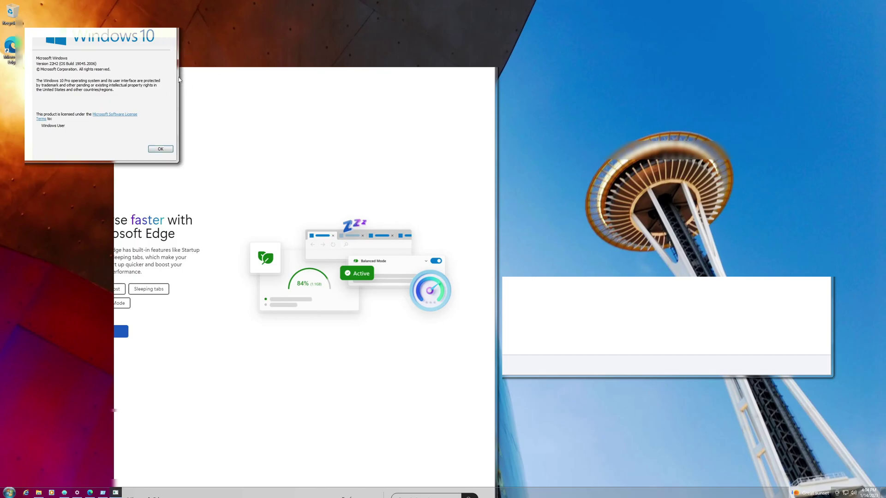
{"action": "left_click_drag", "start_coordinate": [179, 79], "coordinate": [644, 122]}
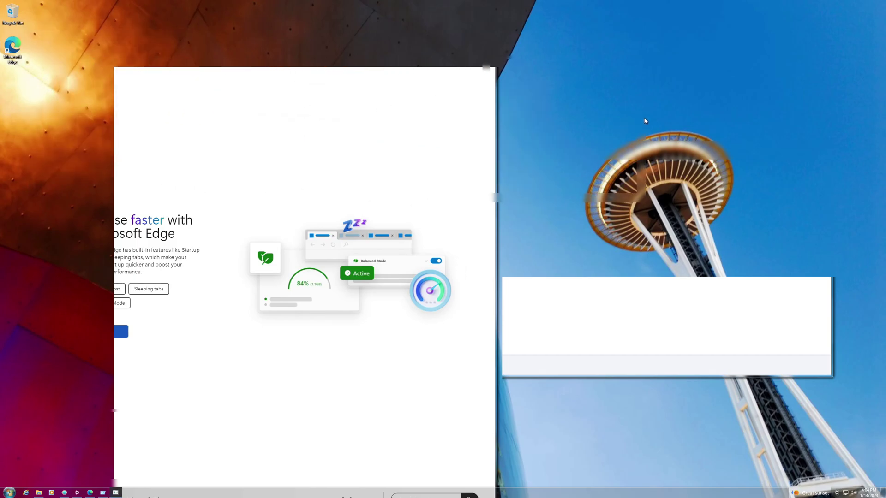
{"action": "left_click", "coordinate": [715, 76]}
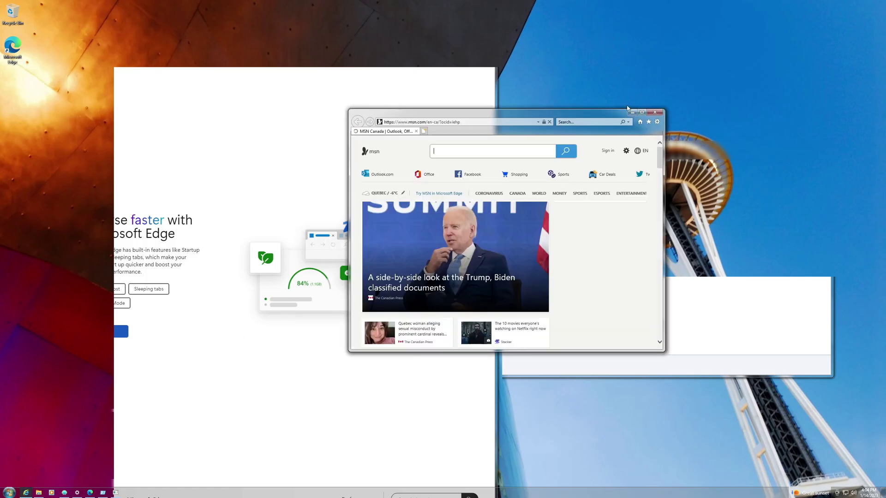
Minimize the Internet Explorer window, then launch Cortana from the Start menu and try to move its window
{"action": "left_click", "coordinate": [631, 112]}
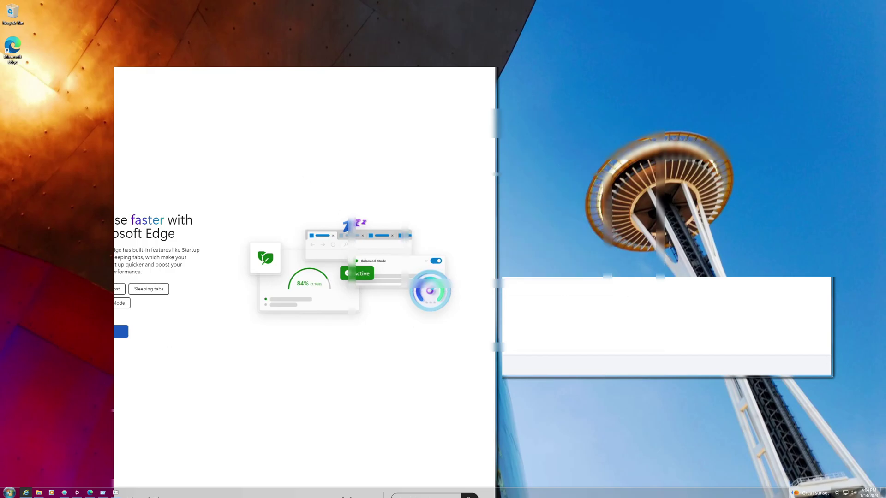
{"action": "key", "text": "super"}
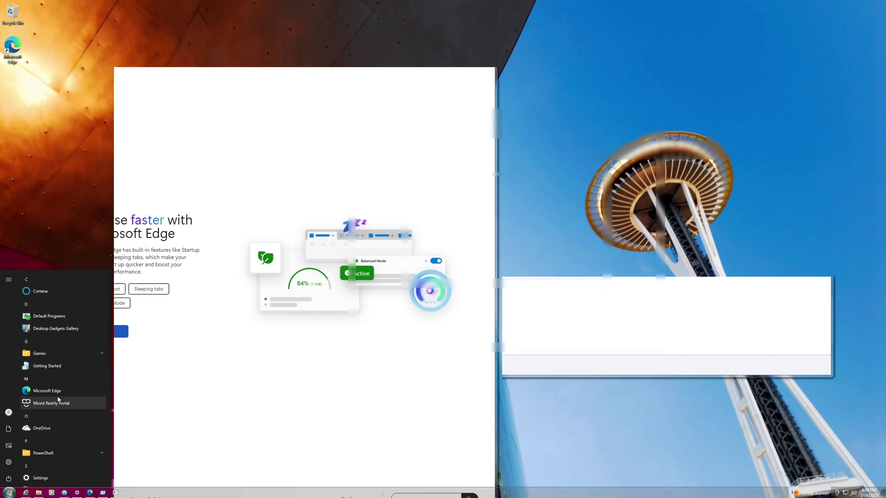
{"action": "left_click", "coordinate": [40, 291]}
{"action": "left_click_drag", "start_coordinate": [56, 227], "coordinate": [151, 114]}
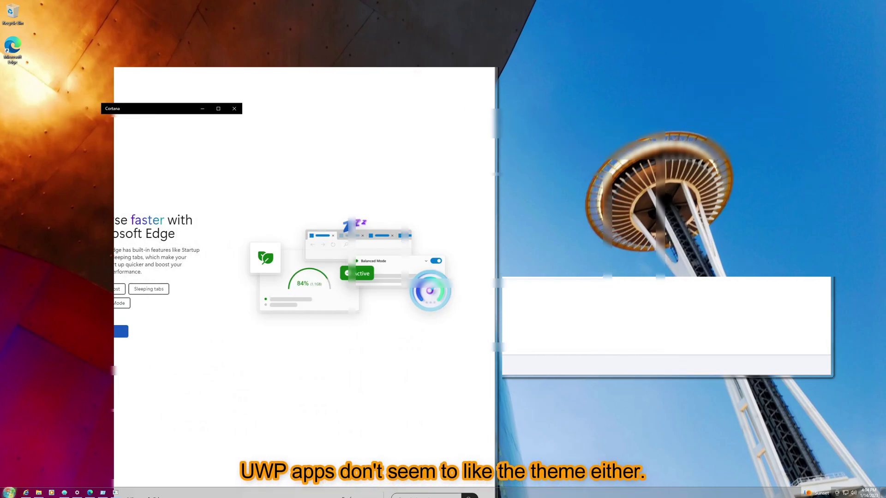
Launch Mixed Reality Portal from the Start menu and move its window across the desktop
{"action": "key", "text": "super"}
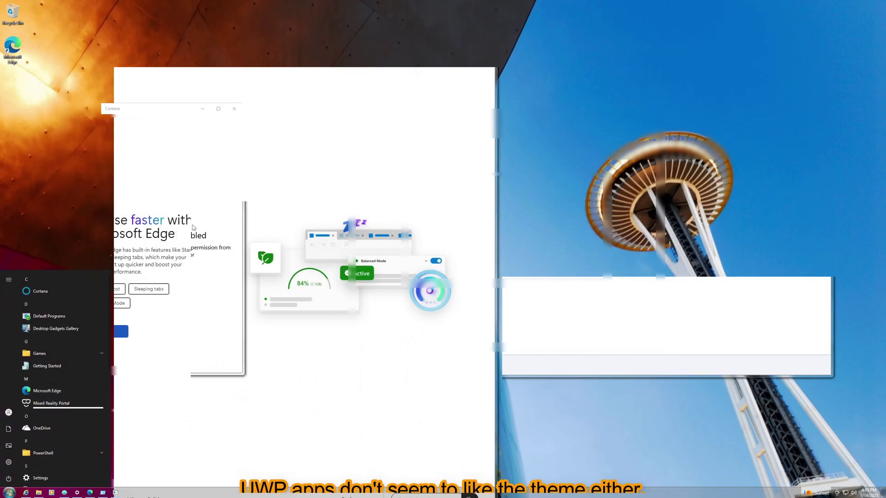
{"action": "left_click", "coordinate": [51, 403]}
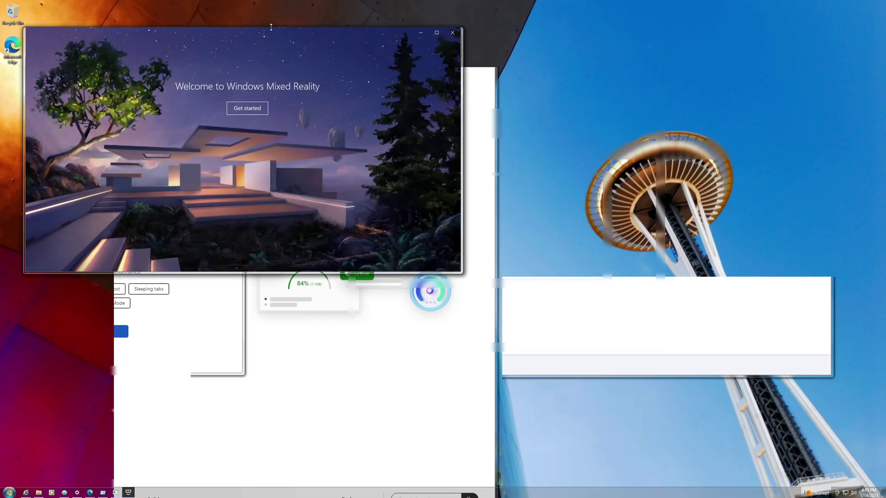
{"action": "left_click_drag", "start_coordinate": [272, 32], "coordinate": [380, 40]}
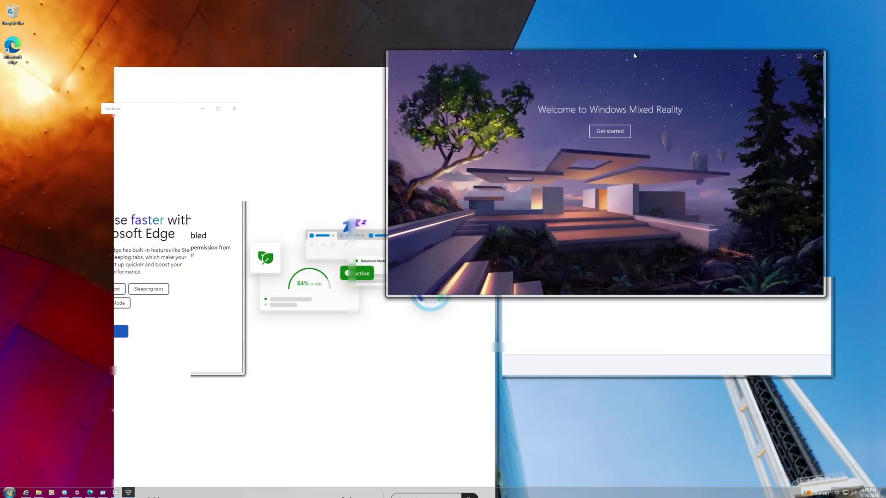
{"action": "left_click", "coordinate": [697, 54]}
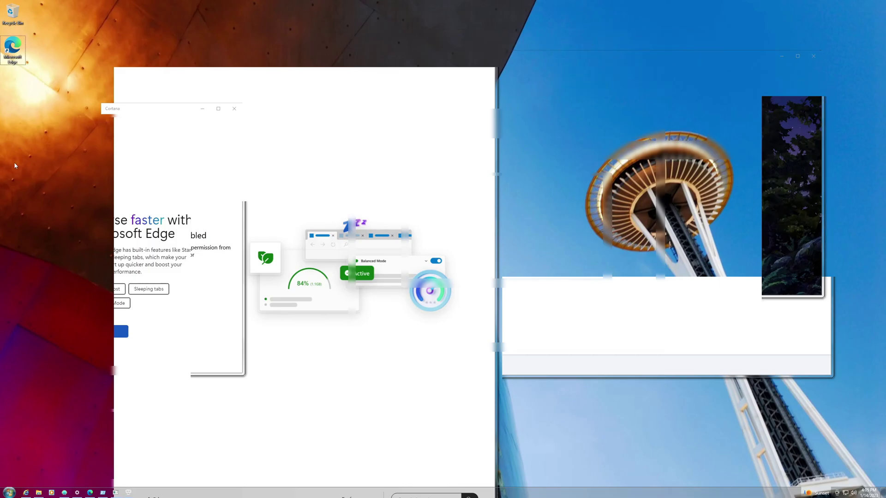
Open Settings from the Start menu and relocate its window with the Move command
{"action": "key", "text": "super"}
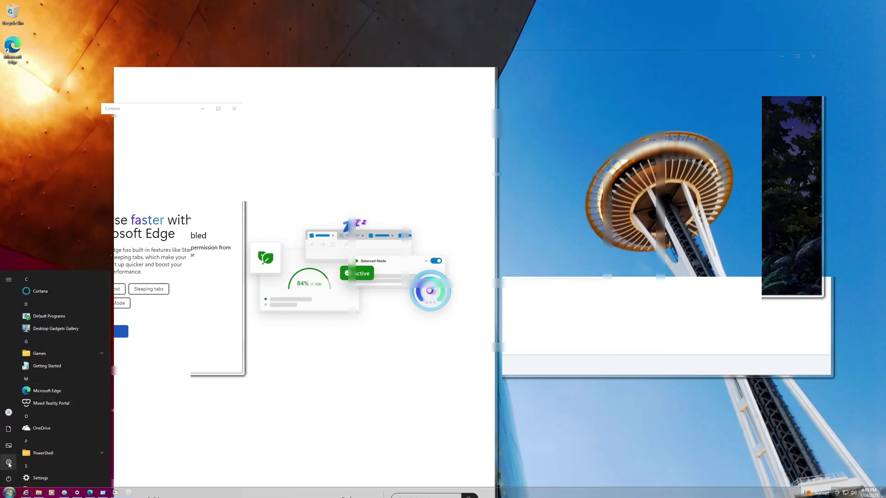
{"action": "left_click", "coordinate": [8, 461]}
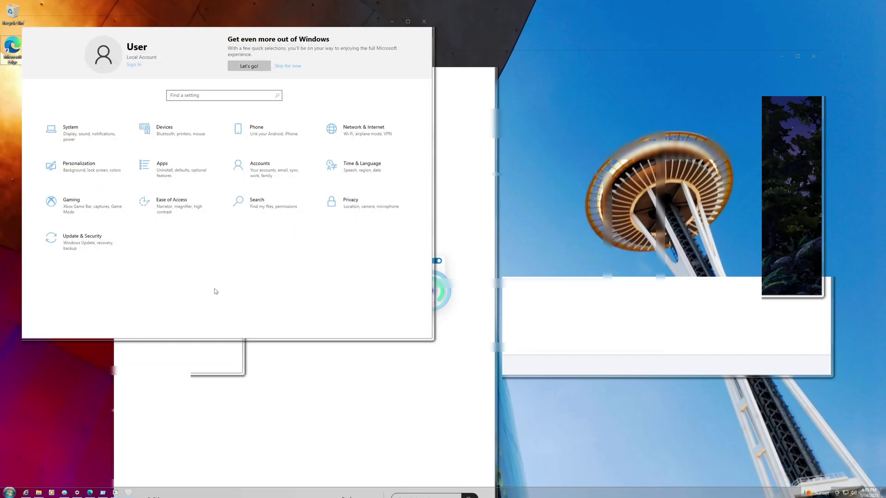
{"action": "right_click", "coordinate": [80, 496]}
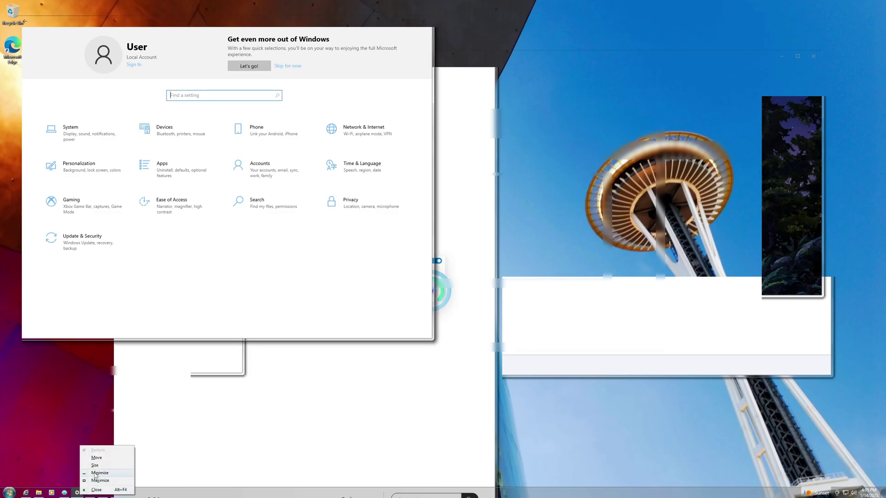
{"action": "left_click", "coordinate": [96, 457]}
{"action": "mouse_move", "coordinate": [225, 16]}
{"action": "left_mouse_down"}
{"action": "mouse_move", "coordinate": [438, 16]}
{"action": "mouse_move", "coordinate": [452, 25]}
{"action": "mouse_move", "coordinate": [451, 46]}
{"action": "mouse_move", "coordinate": [626, 29]}
{"action": "mouse_move", "coordinate": [459, 39]}
{"action": "left_mouse_up"}
Launch Windows Security from the Start menu's app list, retrying if it does not open
{"action": "left_click", "coordinate": [9, 492]}
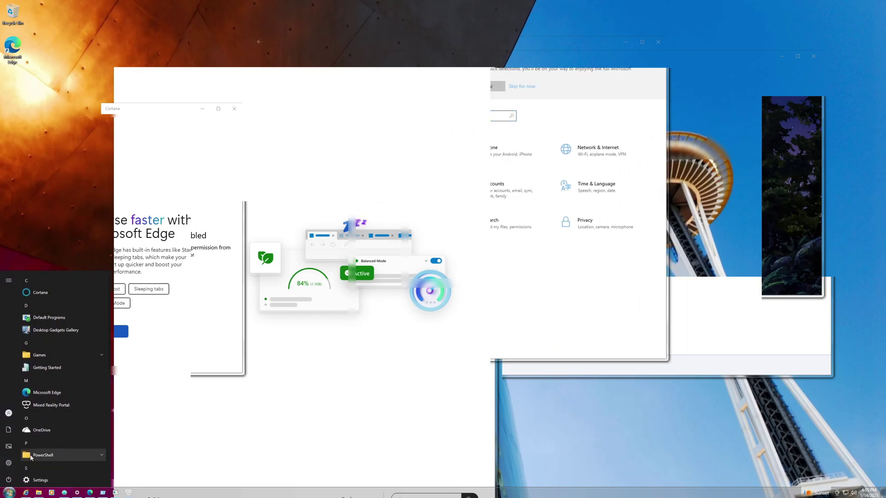
{"action": "scroll", "coordinate": [60, 405], "scroll_direction": "down", "scroll_amount": 10}
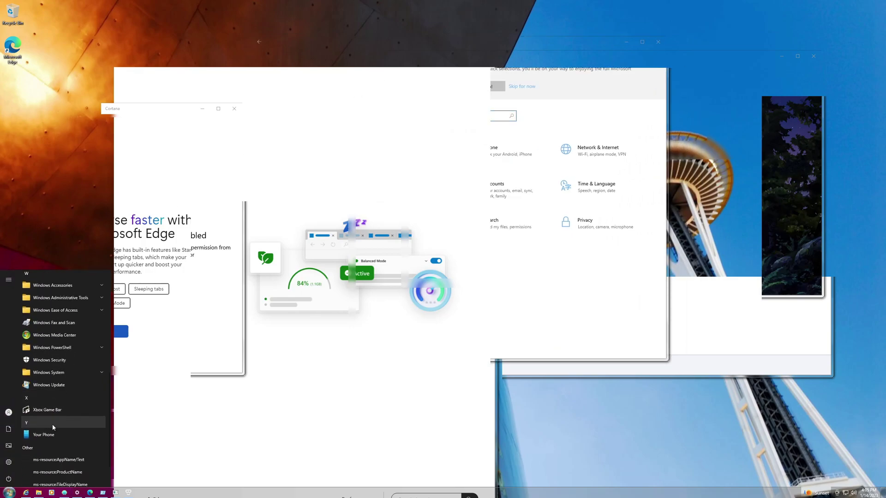
{"action": "left_click", "coordinate": [29, 362]}
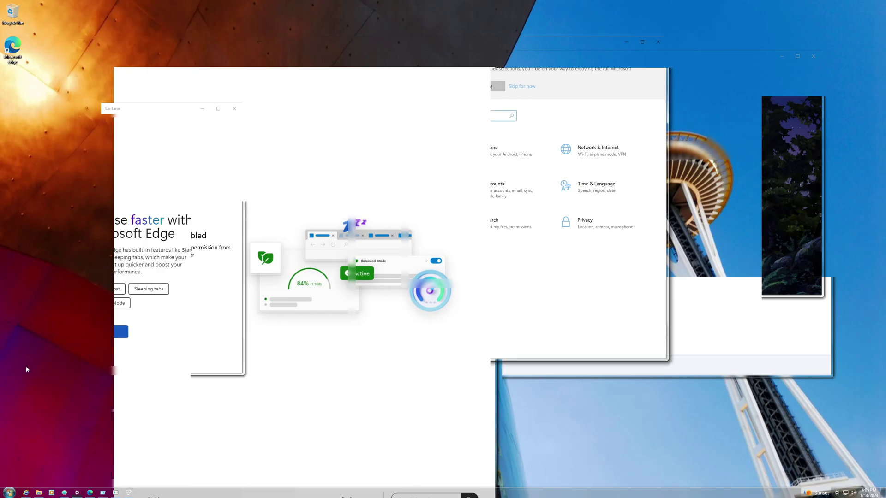
{"action": "key", "text": "super"}
{"action": "scroll", "coordinate": [78, 412], "scroll_direction": "up", "scroll_amount": 5}
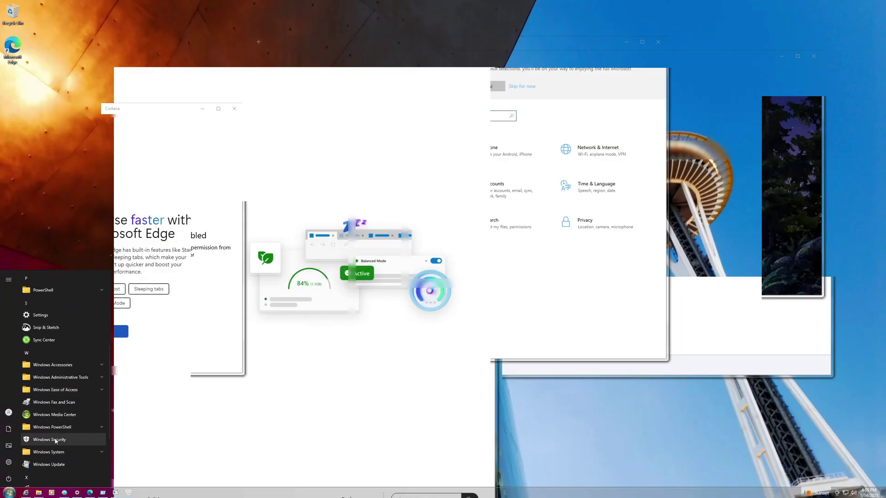
{"action": "left_click", "coordinate": [55, 440]}
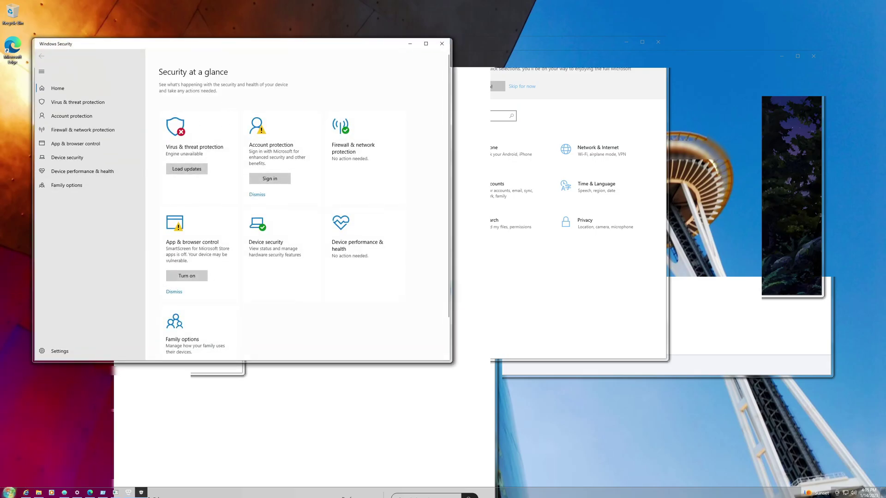
Launch Windows Fax and Scan from the Start menu's app list
{"action": "key", "text": "super"}
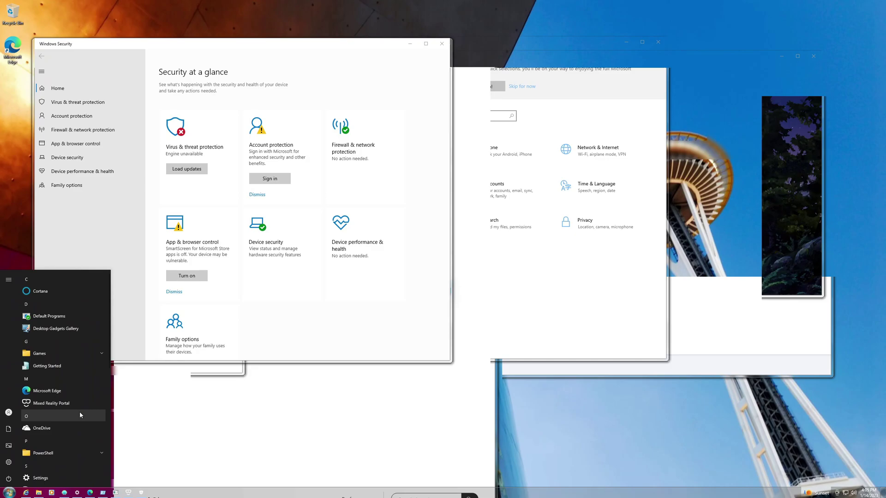
{"action": "scroll", "coordinate": [80, 411], "scroll_direction": "down", "scroll_amount": 2}
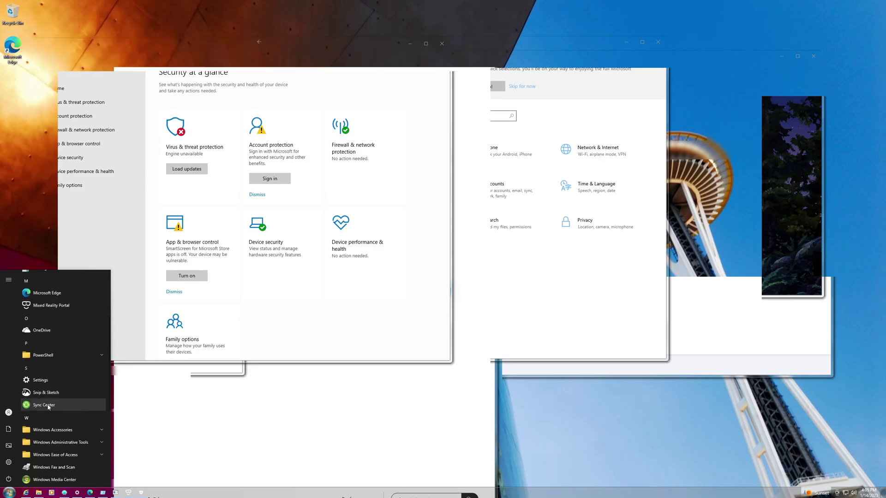
{"action": "scroll", "coordinate": [48, 407], "scroll_direction": "down", "scroll_amount": 2}
{"action": "left_click", "coordinate": [240, 329]}
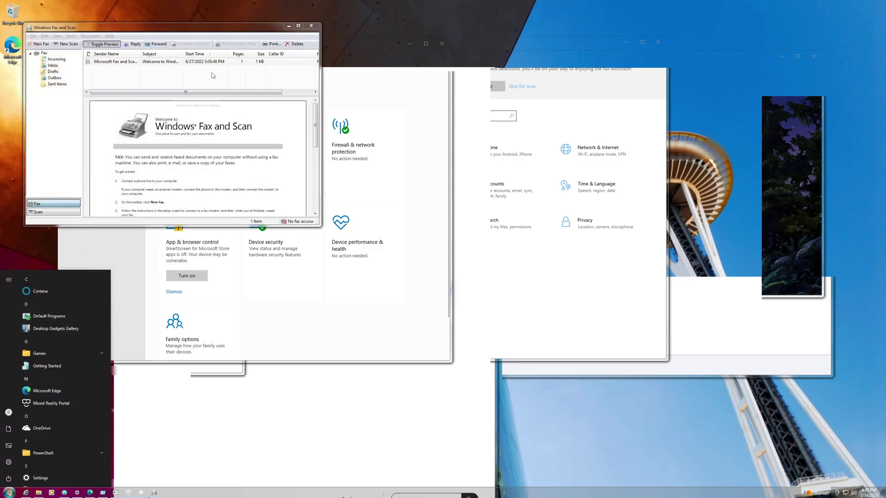
Open Control Panel from the Start menu's app list and try to move its window
{"action": "scroll", "coordinate": [61, 362], "scroll_direction": "down", "scroll_amount": 5}
{"action": "scroll", "coordinate": [70, 382], "scroll_direction": "down", "scroll_amount": 1}
{"action": "left_click", "coordinate": [67, 365]}
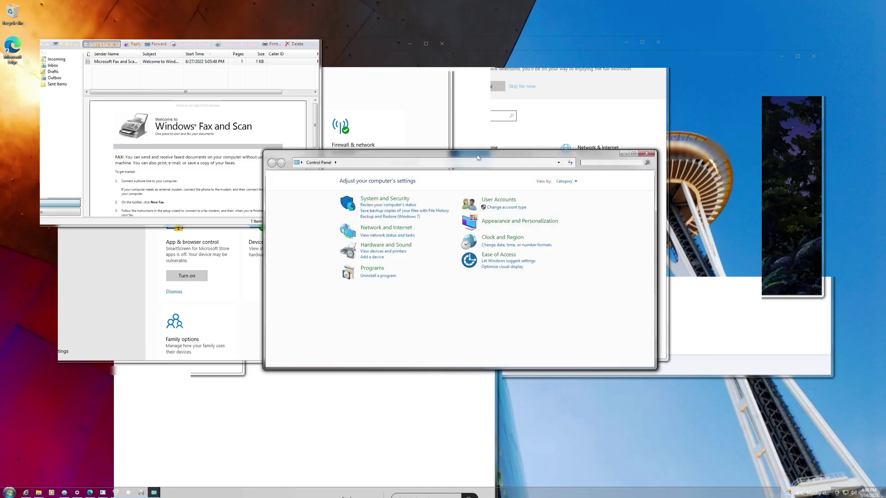
{"action": "mouse_move", "coordinate": [477, 159]}
{"action": "left_mouse_down"}
{"action": "mouse_move", "coordinate": [763, 170]}
{"action": "mouse_move", "coordinate": [725, 202]}
{"action": "mouse_move", "coordinate": [735, 160]}
{"action": "mouse_move", "coordinate": [512, 91]}
{"action": "mouse_move", "coordinate": [451, 147]}
{"action": "mouse_move", "coordinate": [669, 193]}
{"action": "mouse_move", "coordinate": [463, 149]}
{"action": "mouse_move", "coordinate": [717, 131]}
{"action": "mouse_move", "coordinate": [643, 93]}
{"action": "mouse_move", "coordinate": [418, 164]}
{"action": "mouse_move", "coordinate": [623, 162]}
{"action": "mouse_move", "coordinate": [609, 134]}
{"action": "mouse_move", "coordinate": [566, 148]}
{"action": "mouse_move", "coordinate": [477, 112]}
{"action": "mouse_move", "coordinate": [344, 131]}
{"action": "mouse_move", "coordinate": [460, 110]}
{"action": "mouse_move", "coordinate": [526, 123]}
{"action": "mouse_move", "coordinate": [500, 97]}
{"action": "mouse_move", "coordinate": [484, 131]}
{"action": "left_mouse_up"}
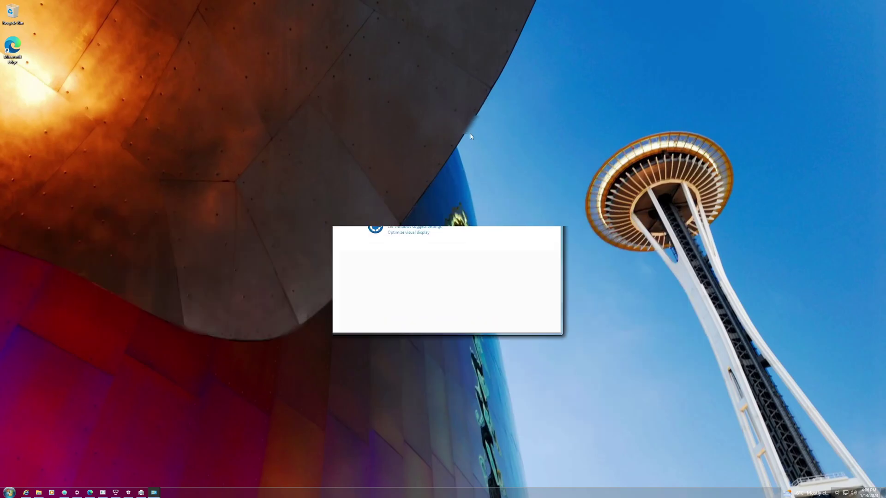
Try the taskbar's context menu, then open the Screen Resolution and Personalize pages from the desktop
{"action": "right_click", "coordinate": [357, 488]}
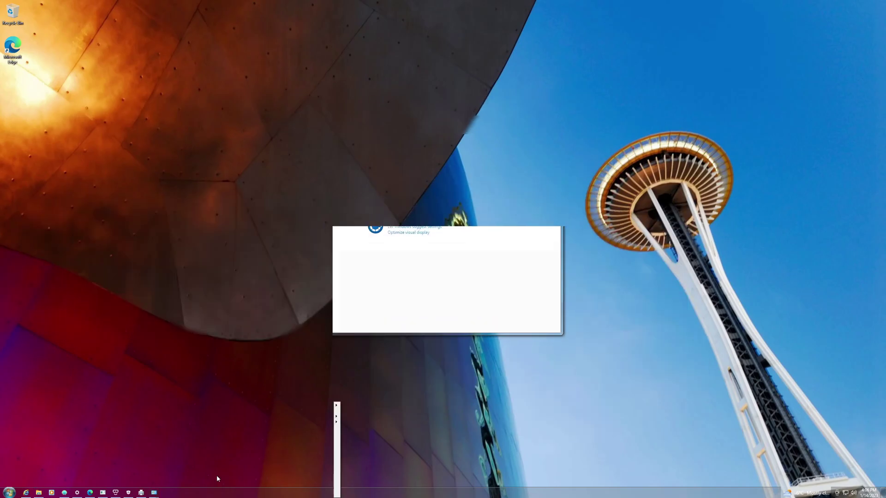
{"action": "right_click", "coordinate": [718, 197]}
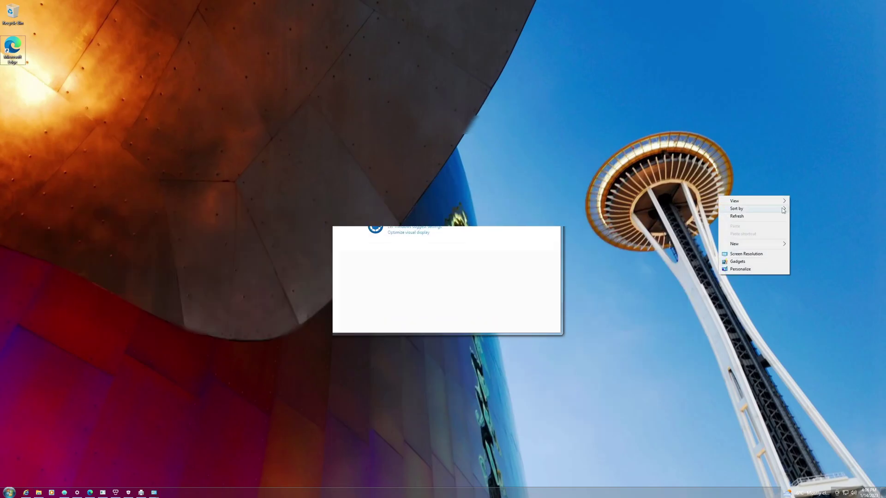
{"action": "left_click", "coordinate": [770, 254]}
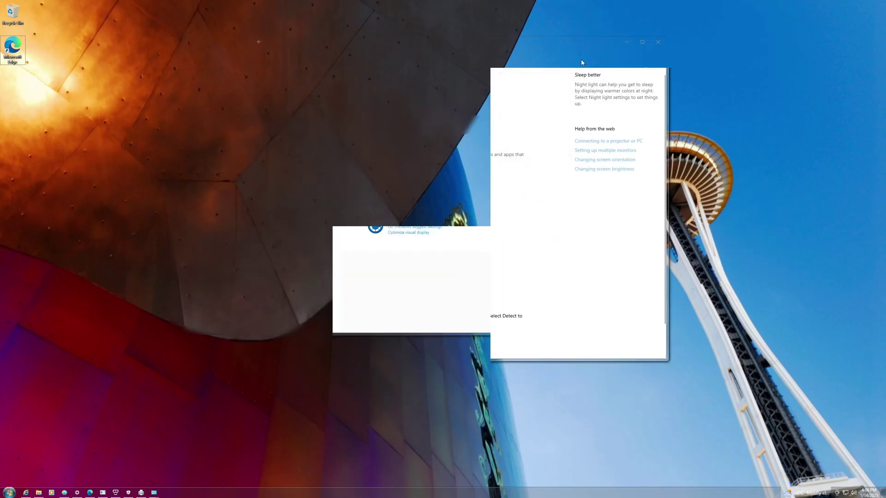
{"action": "right_click", "coordinate": [776, 248]}
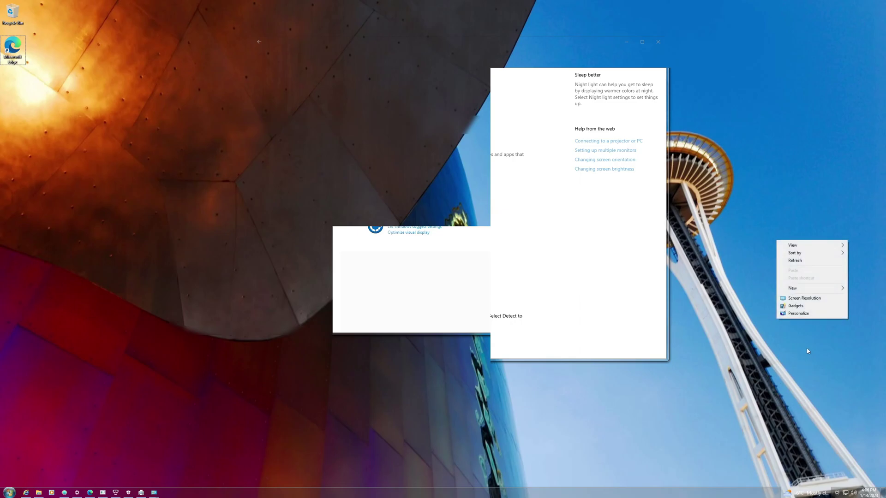
{"action": "left_click", "coordinate": [806, 318]}
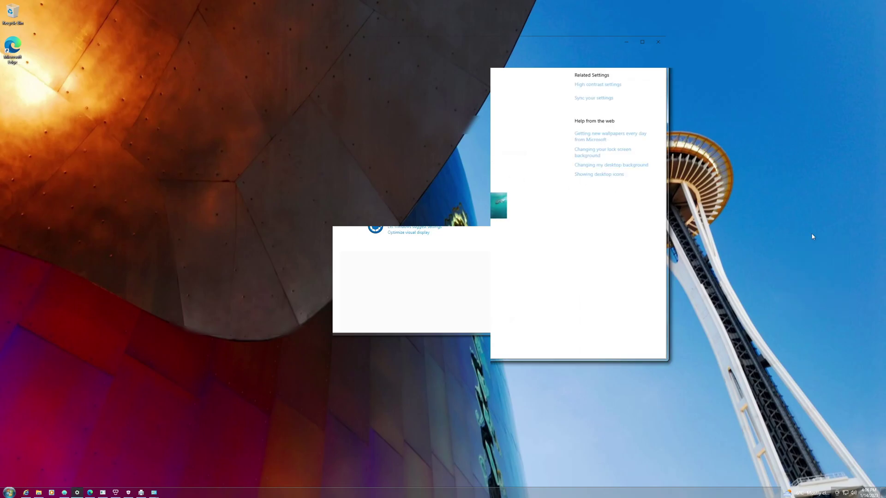
Open the desktop Gadgets, repair the disabled 8GadgetPack, and move the clock gadget to the Settings window's upper edge
{"action": "right_click", "coordinate": [816, 239]}
{"action": "left_click", "coordinate": [834, 304]}
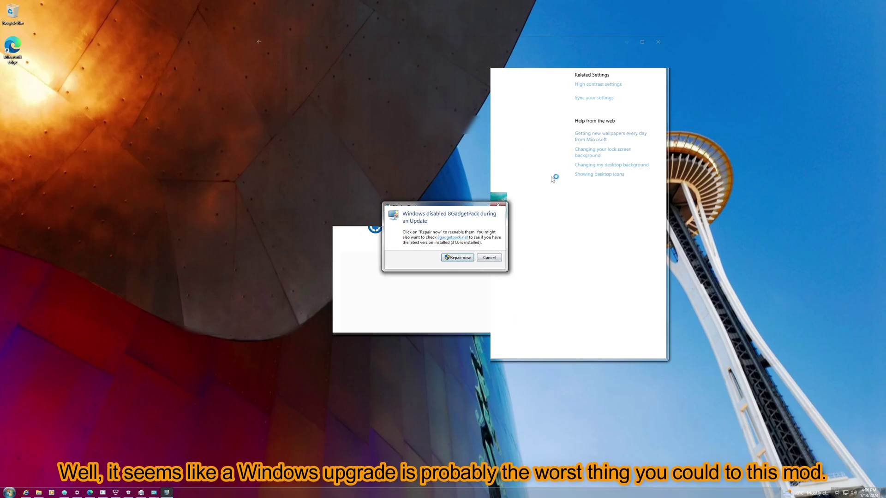
{"action": "left_click", "coordinate": [456, 257]}
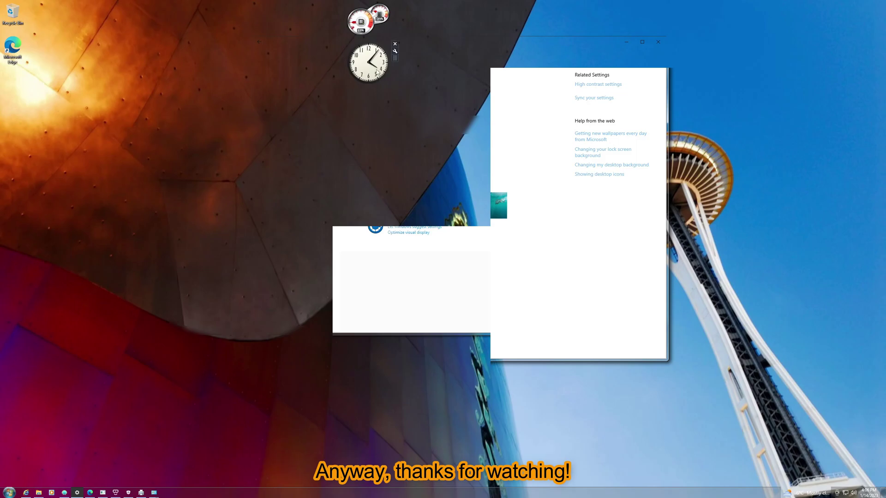
{"action": "left_click_drag", "start_coordinate": [369, 65], "coordinate": [502, 94]}
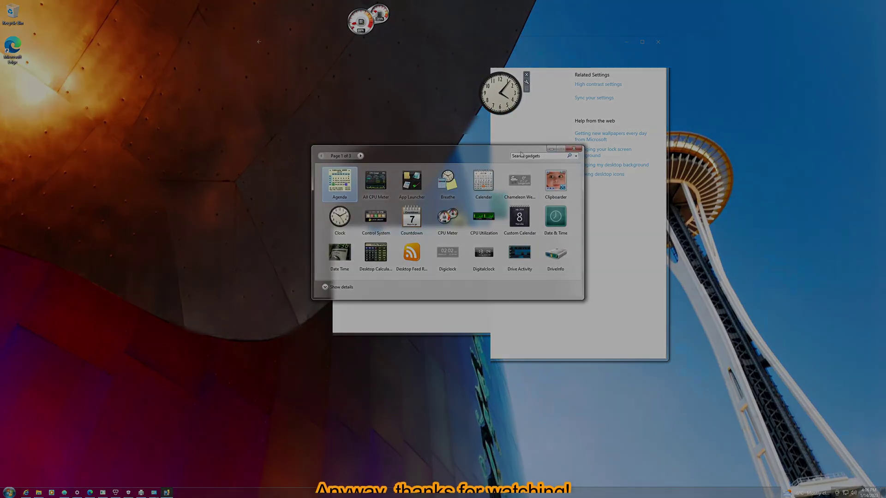